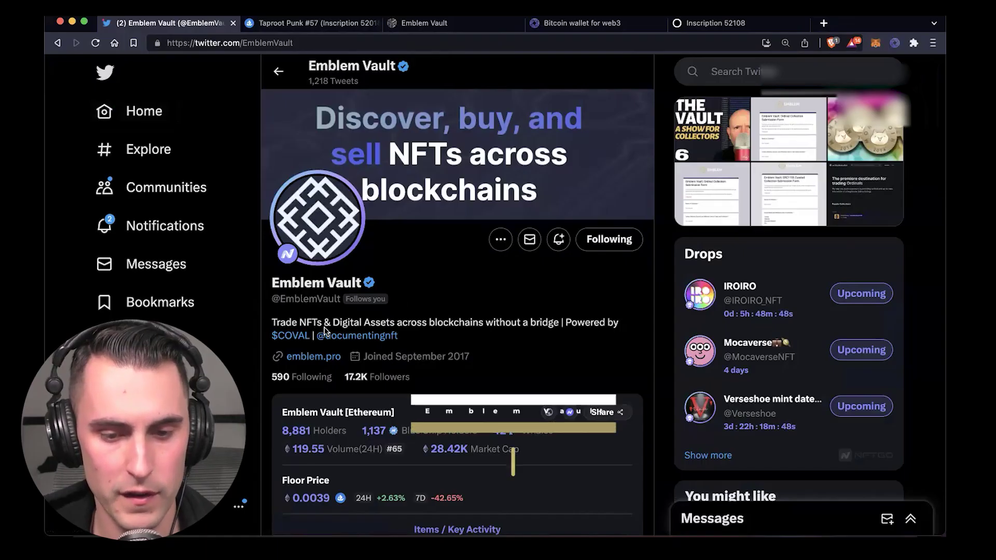
Switch from the Emblem Vault Twitter profile to the OpenSea listing for Taproot Punk #57.
{"action": "left_click", "coordinate": [314, 25]}
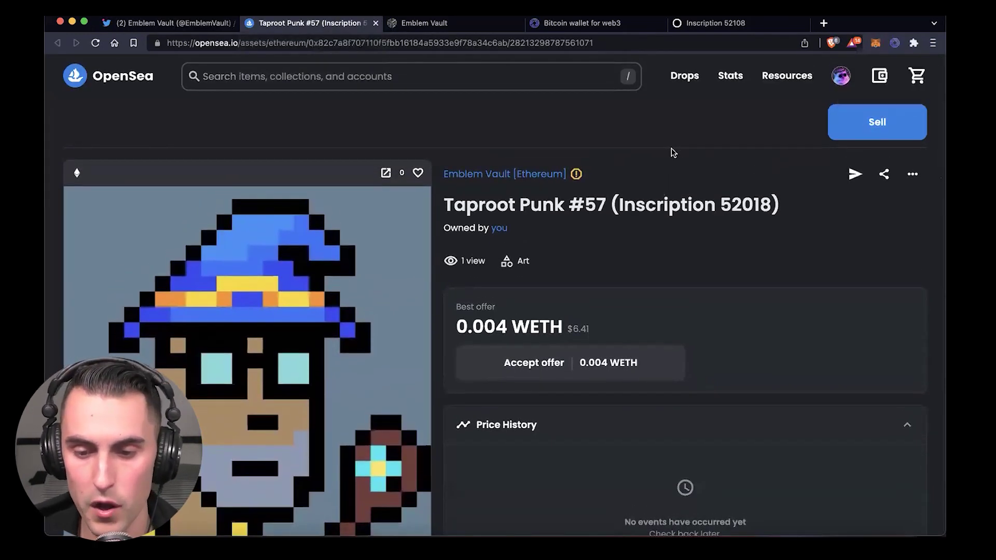
{"action": "scroll", "coordinate": [671, 148], "scroll_direction": "down", "scroll_amount": 3}
{"action": "scroll", "coordinate": [671, 150], "scroll_direction": "down", "scroll_amount": 4}
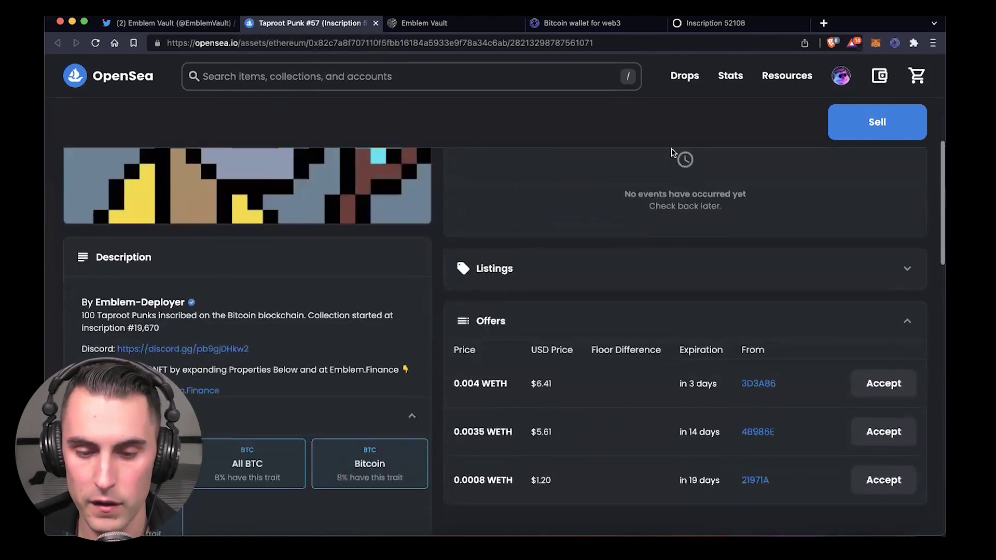
{"action": "scroll", "coordinate": [671, 150], "scroll_direction": "down", "scroll_amount": 1}
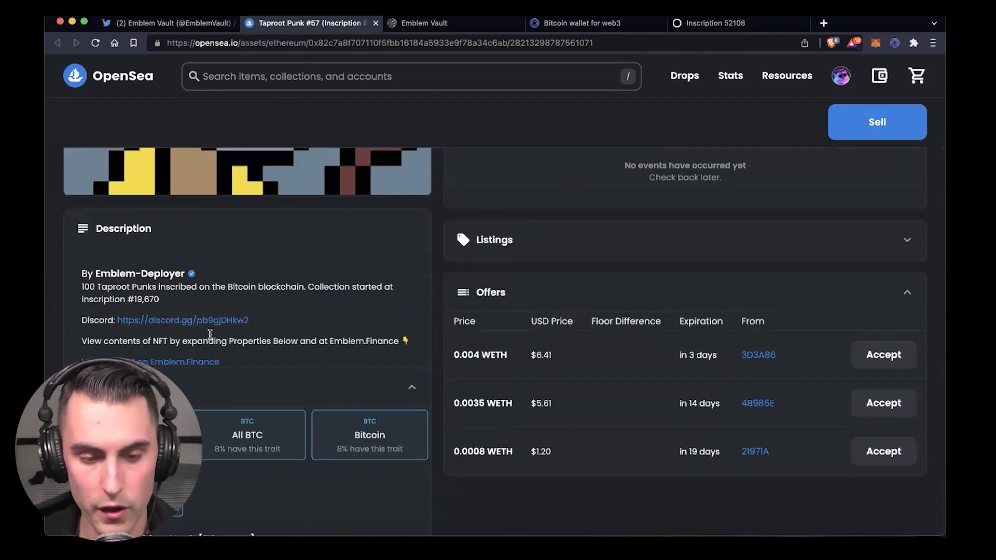
{"action": "scroll", "coordinate": [211, 337], "scroll_direction": "down", "scroll_amount": 1}
{"action": "scroll", "coordinate": [209, 335], "scroll_direction": "down", "scroll_amount": 1}
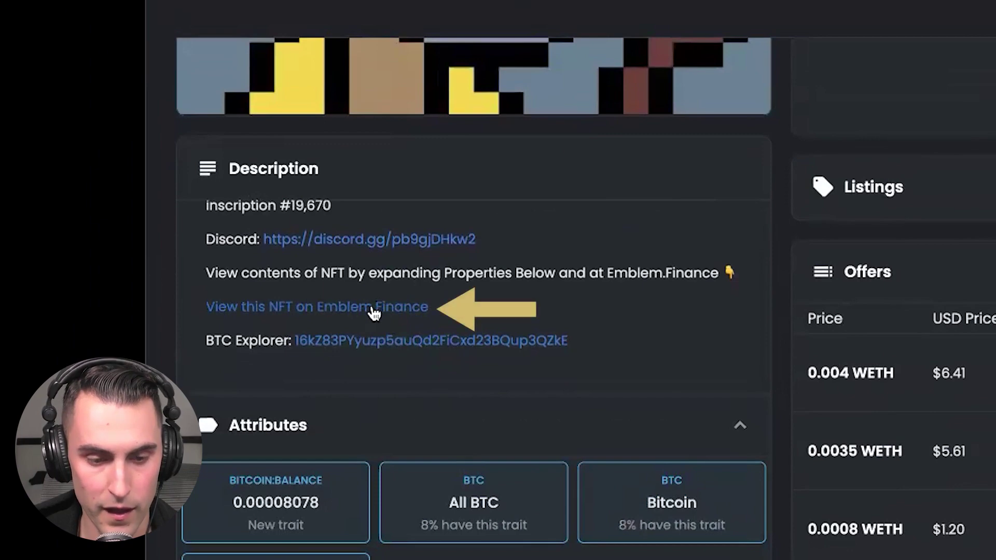
{"action": "left_click", "coordinate": [336, 309]}
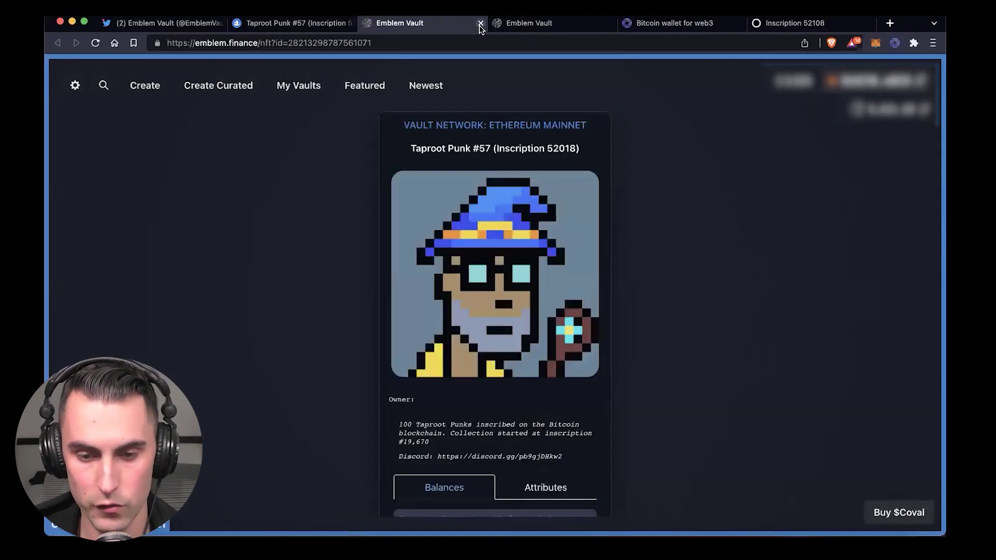
{"action": "left_click", "coordinate": [480, 23]}
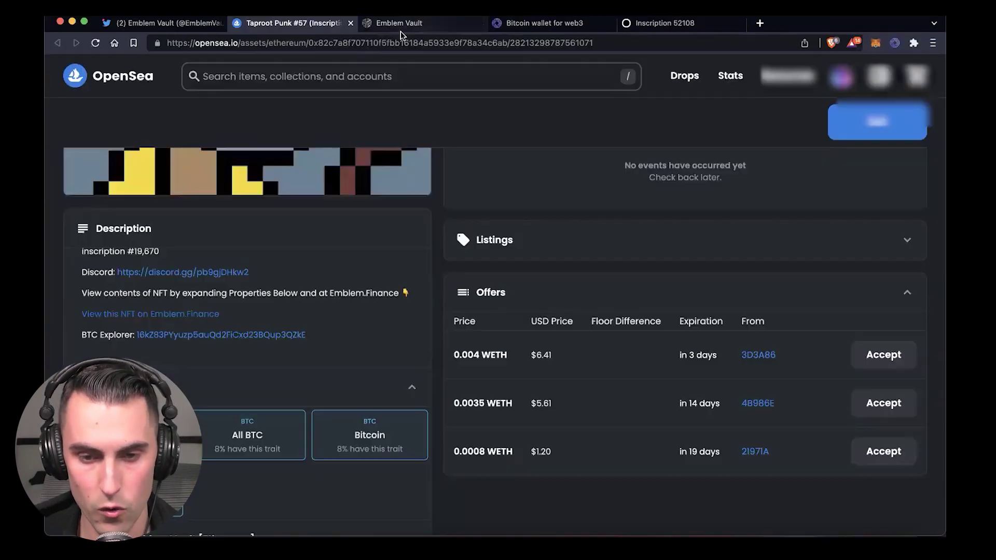
{"action": "left_click", "coordinate": [403, 26]}
Trim the Emblem Vault address back to emblem.finance and load its home page.
{"action": "scroll", "coordinate": [142, 148], "scroll_direction": "up", "scroll_amount": 6}
{"action": "left_click", "coordinate": [409, 37]}
{"action": "key", "text": "BackSpace"}
{"action": "key", "text": "BackSpace"}
{"action": "key", "text": "BackSpace"}
{"action": "key", "text": "BackSpace"}
{"action": "key", "text": "BackSpace"}
{"action": "key", "text": "BackSpace"}
{"action": "key", "text": "BackSpace"}
{"action": "key", "text": "BackSpace"}
{"action": "key", "text": "BackSpace"}
{"action": "key", "text": "BackSpace"}
{"action": "key", "text": "BackSpace"}
{"action": "key", "text": "BackSpace"}
{"action": "key", "text": "BackSpace"}
{"action": "key", "text": "BackSpace"}
{"action": "key", "text": "BackSpace"}
{"action": "key", "text": "BackSpace"}
{"action": "key", "text": "BackSpace"}
{"action": "key", "text": "BackSpace"}
{"action": "key", "text": "BackSpace"}
{"action": "key", "text": "BackSpace"}
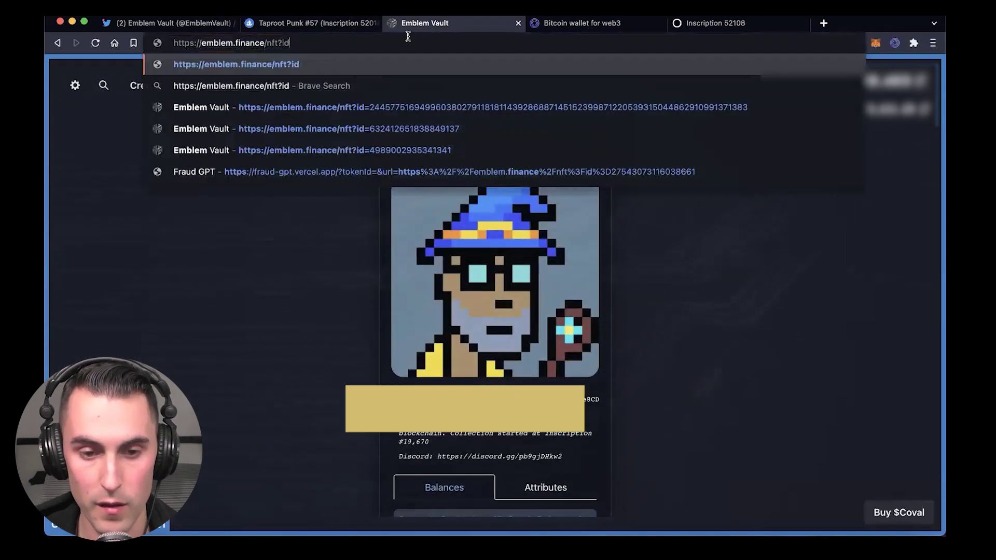
{"action": "key", "text": "BackSpace"}
{"action": "key", "text": "BackSpace"}
{"action": "key", "text": "BackSpace"}
{"action": "key", "text": "BackSpace"}
{"action": "key", "text": "Return"}
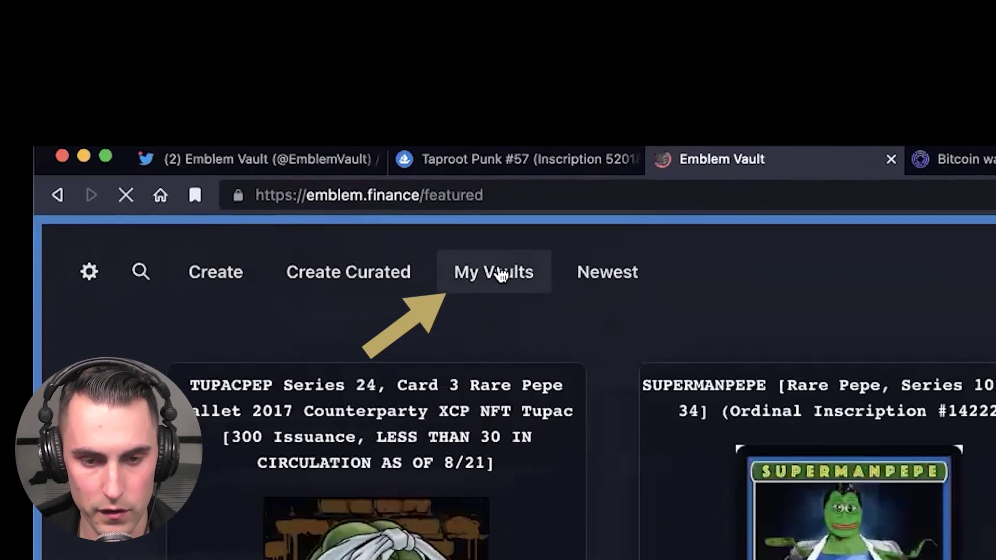
Browse My Vaults (CryptoApes #55, PEPESTYLE, PEPEROGAN), then close the vault list tab.
{"action": "left_click", "coordinate": [299, 85]}
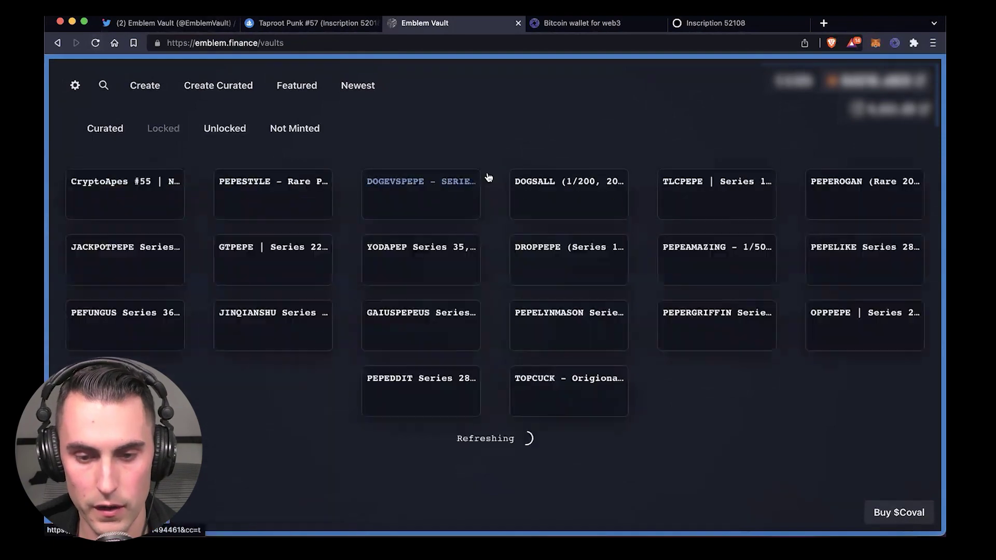
{"action": "scroll", "coordinate": [488, 177], "scroll_direction": "down", "scroll_amount": 7}
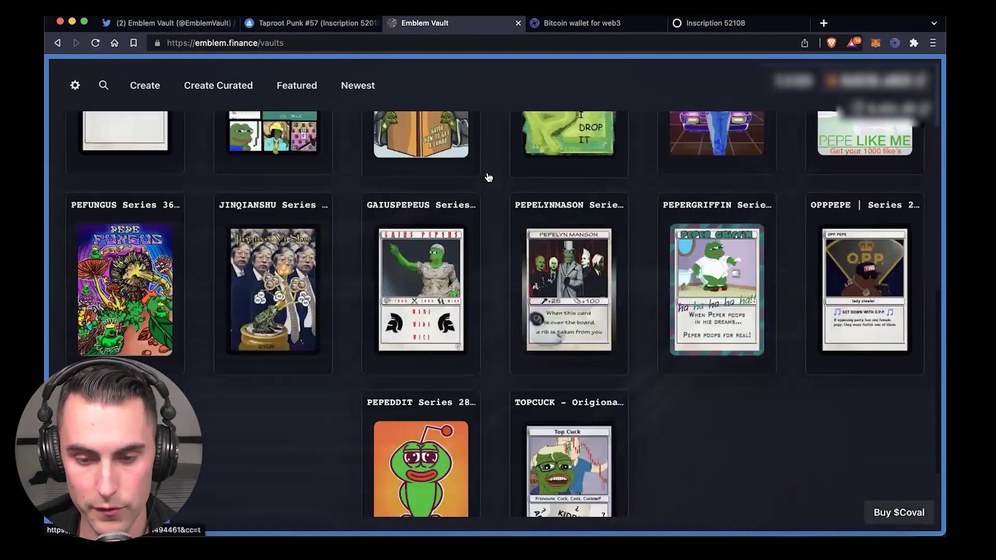
{"action": "scroll", "coordinate": [487, 178], "scroll_direction": "down", "scroll_amount": 2}
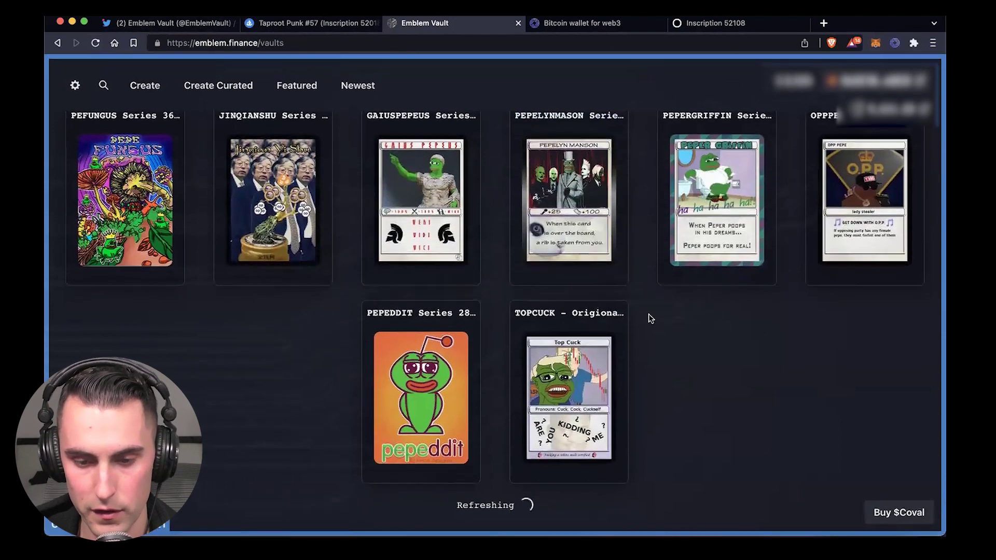
{"action": "scroll", "coordinate": [559, 270], "scroll_direction": "up", "scroll_amount": 1}
{"action": "scroll", "coordinate": [559, 270], "scroll_direction": "up", "scroll_amount": 5}
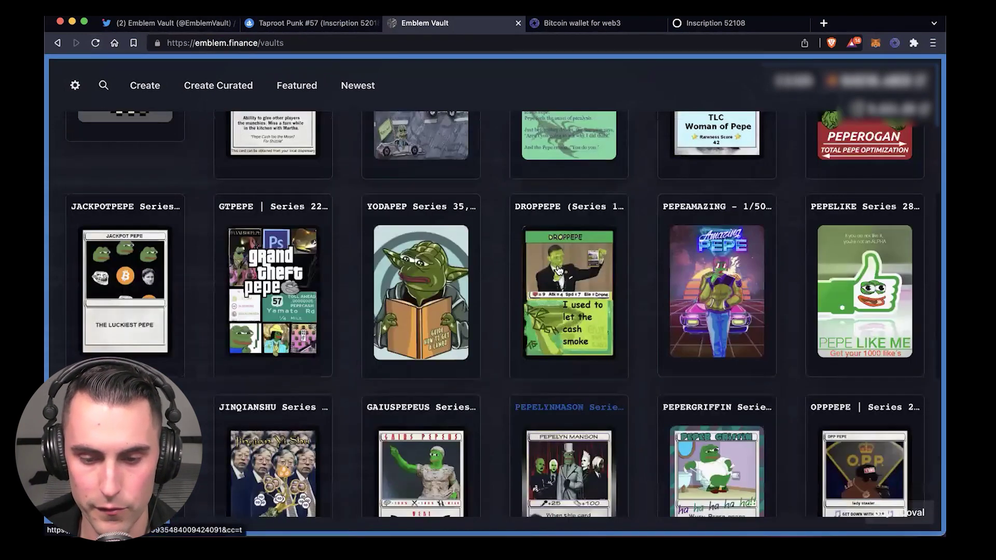
{"action": "scroll", "coordinate": [558, 270], "scroll_direction": "down", "scroll_amount": 1}
{"action": "scroll", "coordinate": [558, 270], "scroll_direction": "down", "scroll_amount": 5}
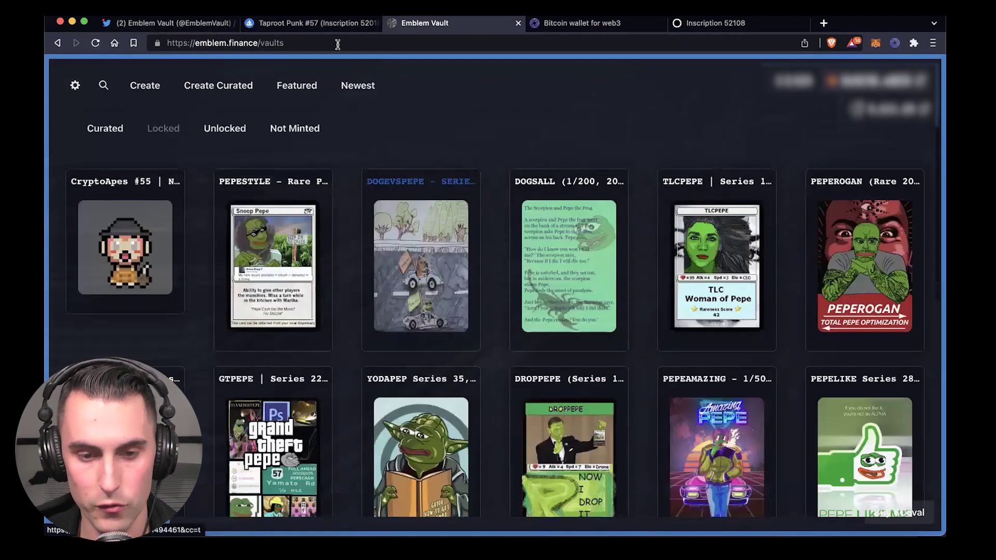
{"action": "left_click", "coordinate": [518, 23]}
From the Taproot Punk #57 listing, open its Emblem.Finance vault page and scroll to Unlock Vault.
{"action": "left_click", "coordinate": [317, 25]}
{"action": "scroll", "coordinate": [322, 338], "scroll_direction": "down", "scroll_amount": 2}
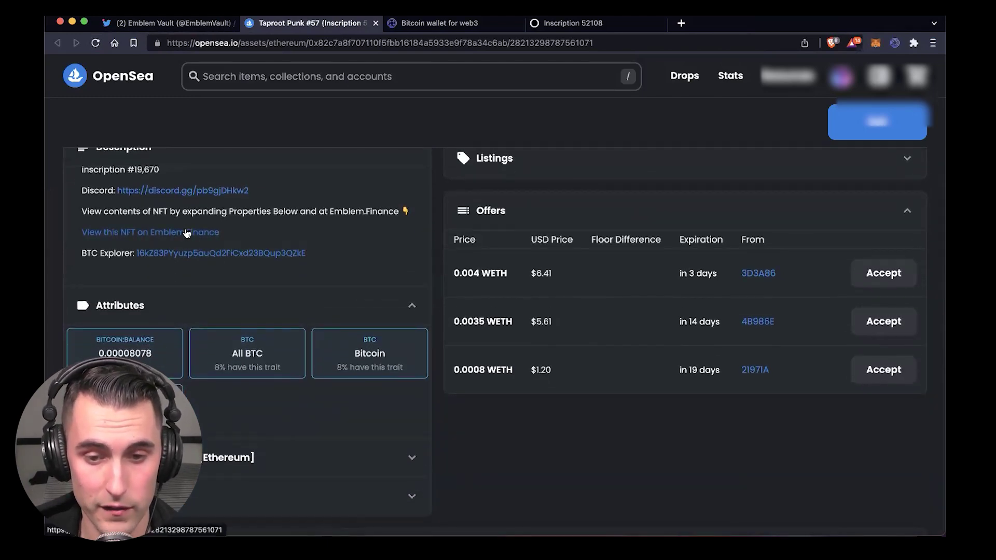
{"action": "left_click", "coordinate": [186, 233]}
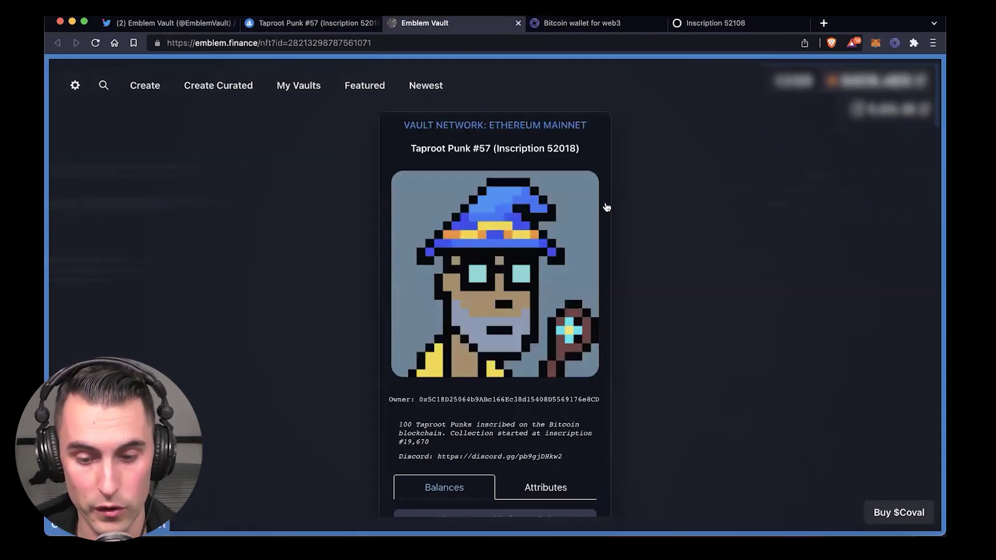
{"action": "scroll", "coordinate": [400, 229], "scroll_direction": "down", "scroll_amount": 7}
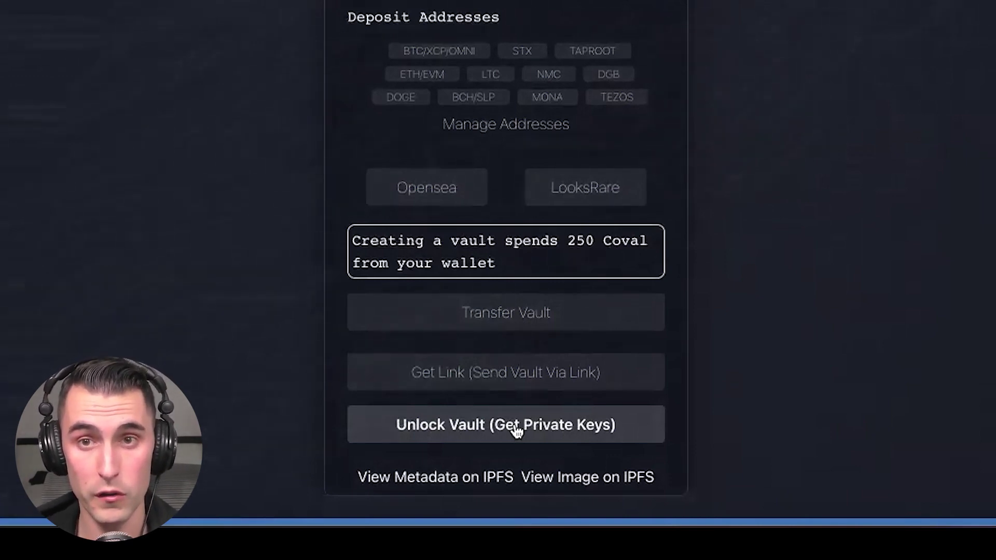
Unlock the vault for its private keys, confirming in MetaMask at Market gas (about 0.006 ETH).
{"action": "left_click", "coordinate": [515, 428]}
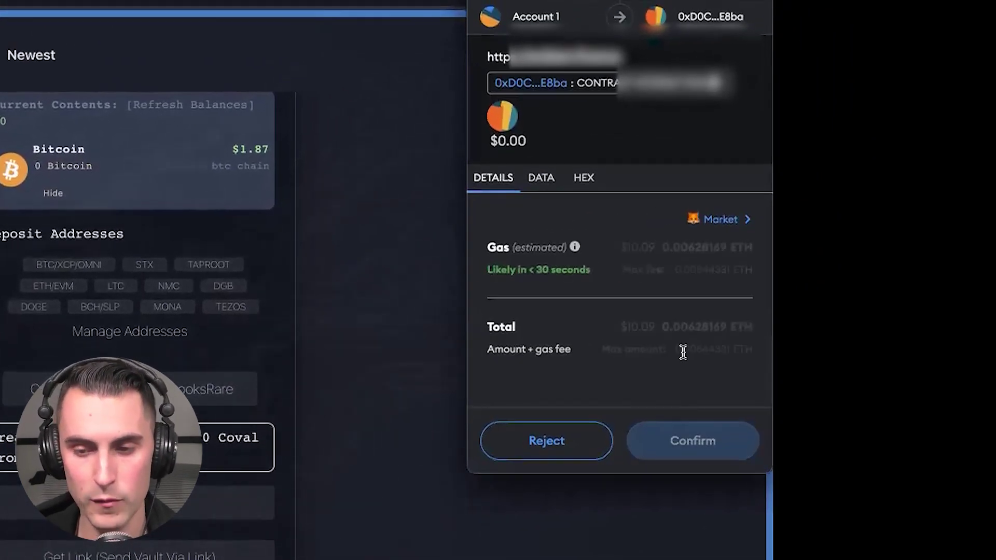
{"action": "left_click", "coordinate": [721, 221]}
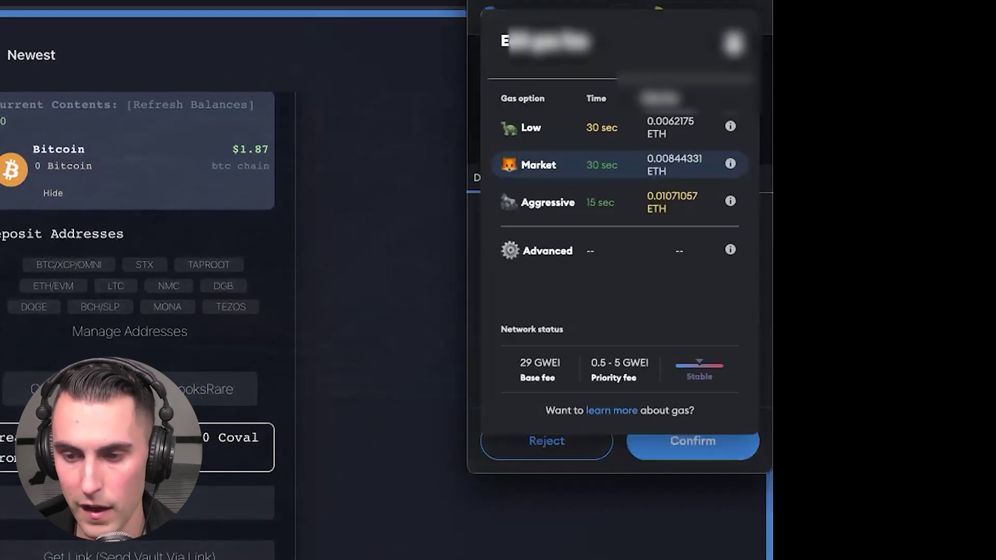
{"action": "left_click", "coordinate": [732, 44]}
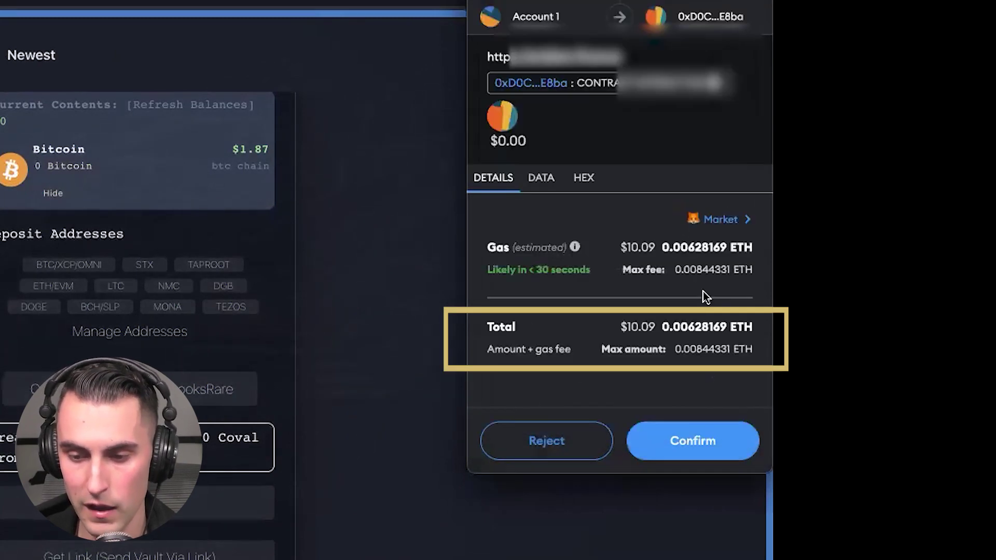
{"action": "left_click", "coordinate": [692, 442]}
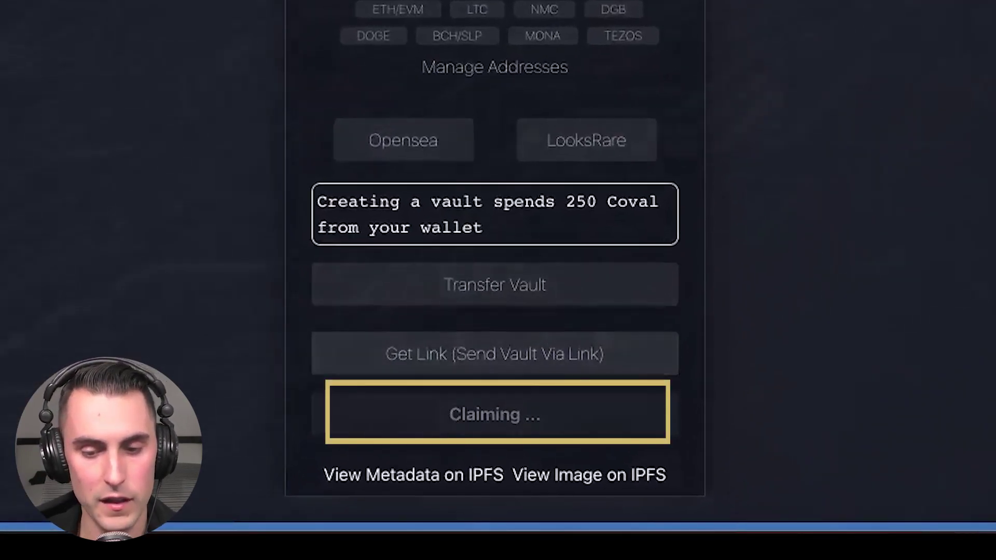
Scroll the emblem.finance featured vaults page while the vault claim finishes.
{"action": "scroll", "coordinate": [779, 201], "scroll_direction": "down", "scroll_amount": 2}
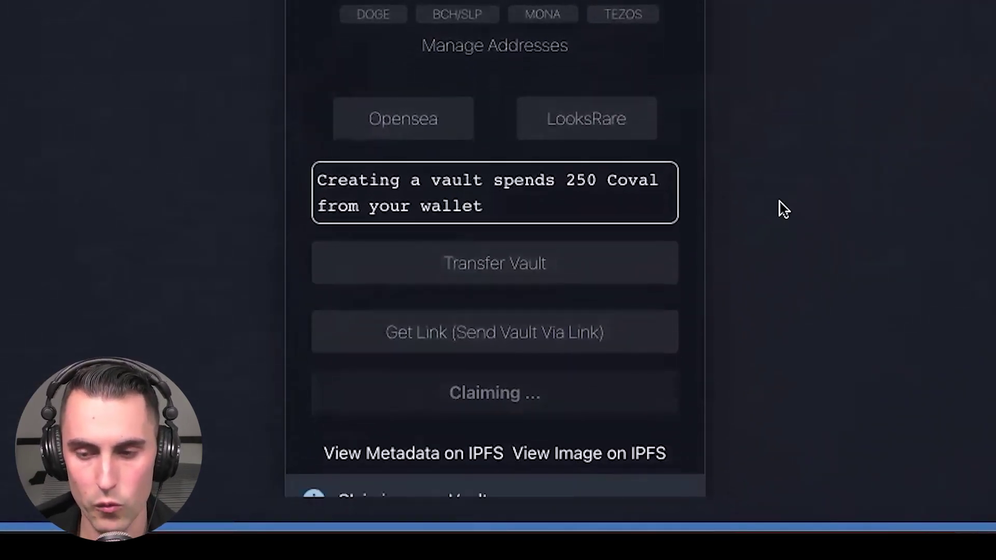
{"action": "scroll", "coordinate": [779, 202], "scroll_direction": "down", "scroll_amount": 2}
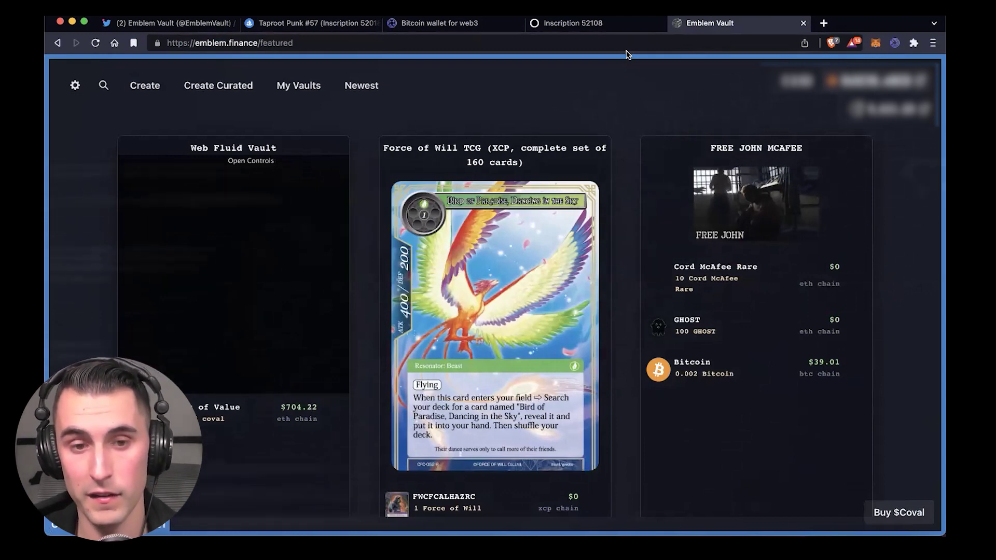
Filter My Vaults to unlocked vaults and open the Taproot Punk #57 vault's details.
{"action": "left_click", "coordinate": [302, 87]}
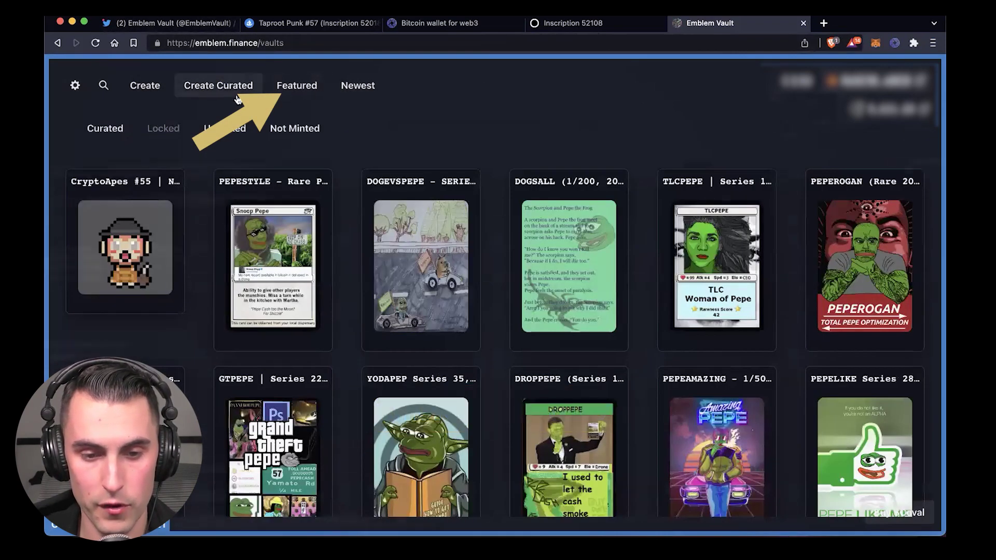
{"action": "left_click", "coordinate": [219, 128]}
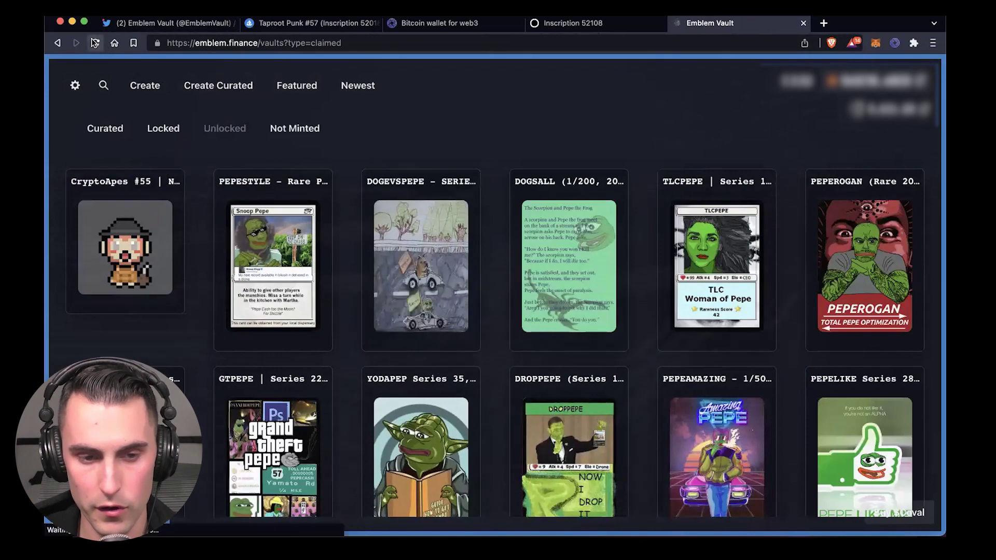
{"action": "scroll", "coordinate": [672, 127], "scroll_direction": "down", "scroll_amount": 3}
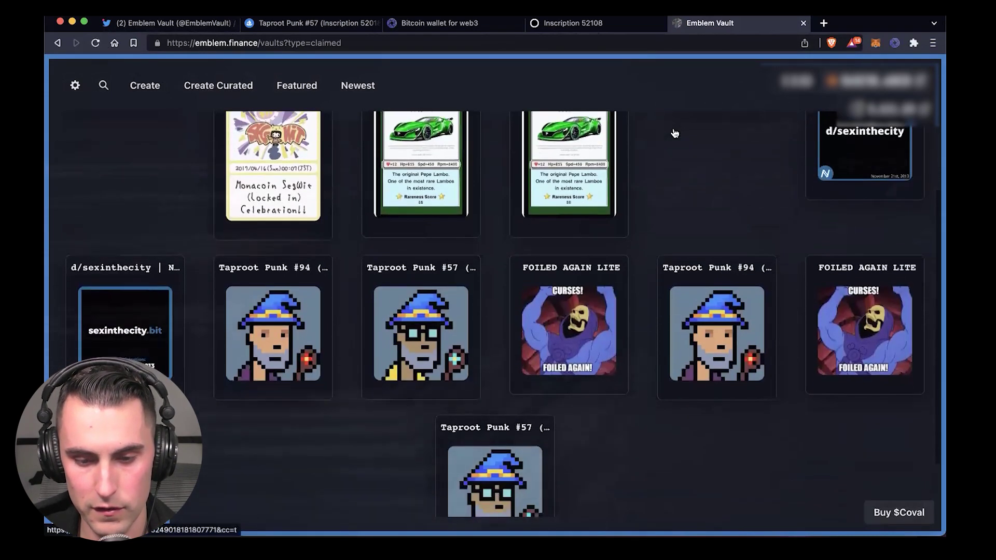
{"action": "scroll", "coordinate": [674, 134], "scroll_direction": "down", "scroll_amount": 2}
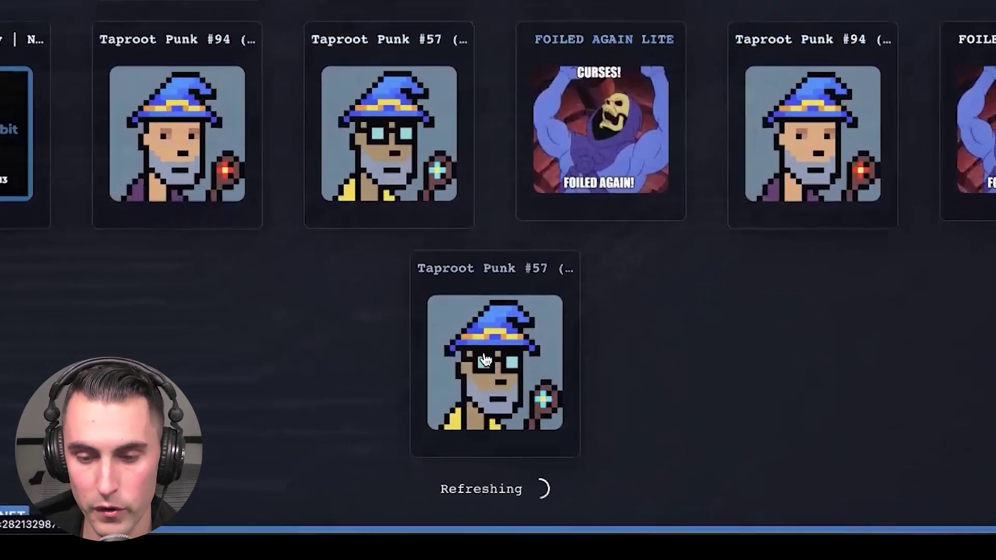
{"action": "left_click", "coordinate": [484, 360]}
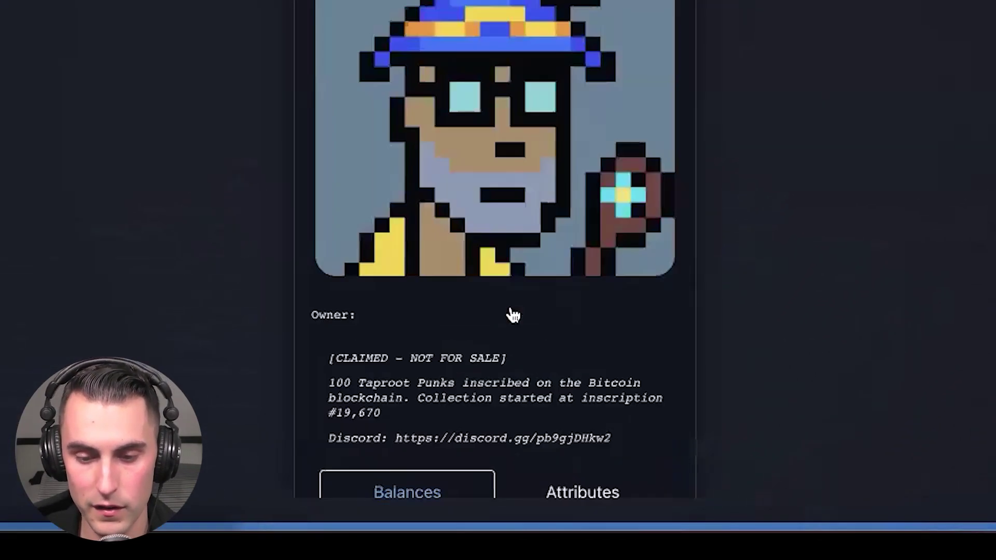
{"action": "scroll", "coordinate": [512, 315], "scroll_direction": "down", "scroll_amount": 10}
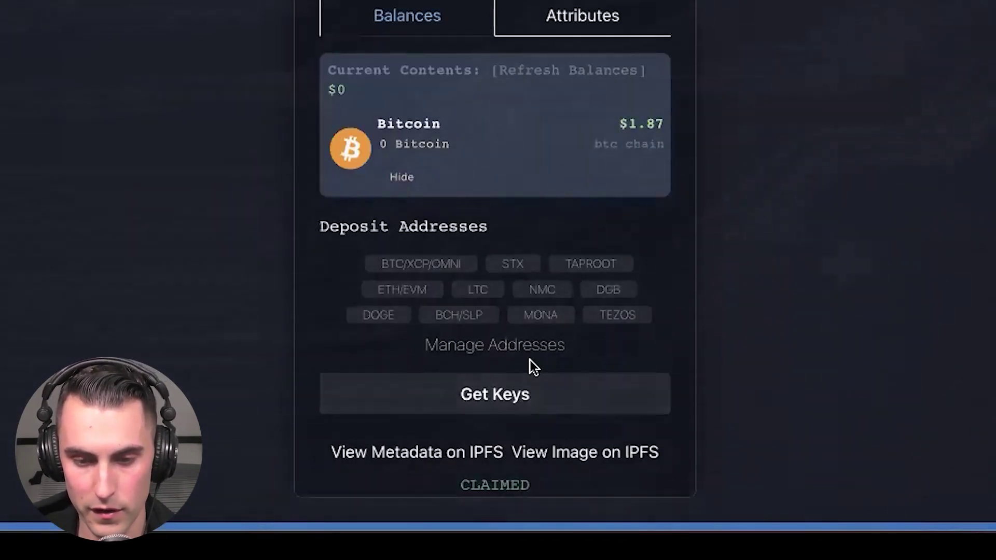
{"action": "scroll", "coordinate": [530, 363], "scroll_direction": "up", "scroll_amount": 1}
Get the vault's keys by signing the MetaMask claim request, then copy the mnemonic phrase.
{"action": "left_click", "coordinate": [510, 438]}
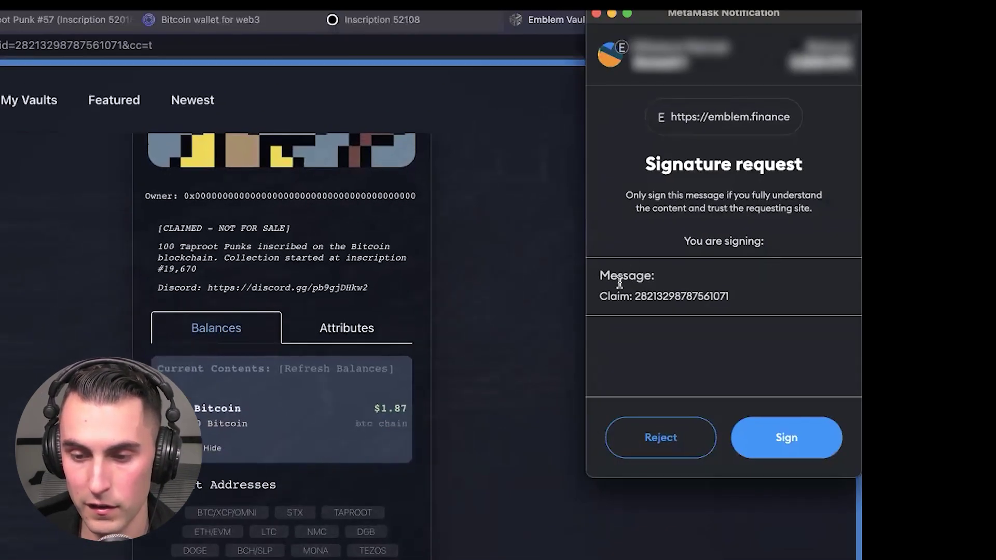
{"action": "left_click", "coordinate": [770, 439]}
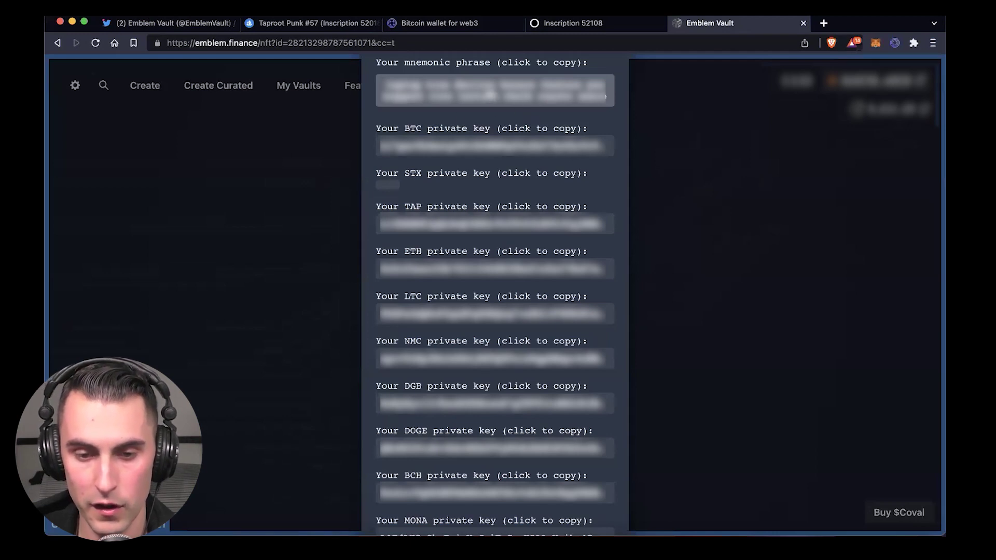
{"action": "left_click", "coordinate": [521, 99]}
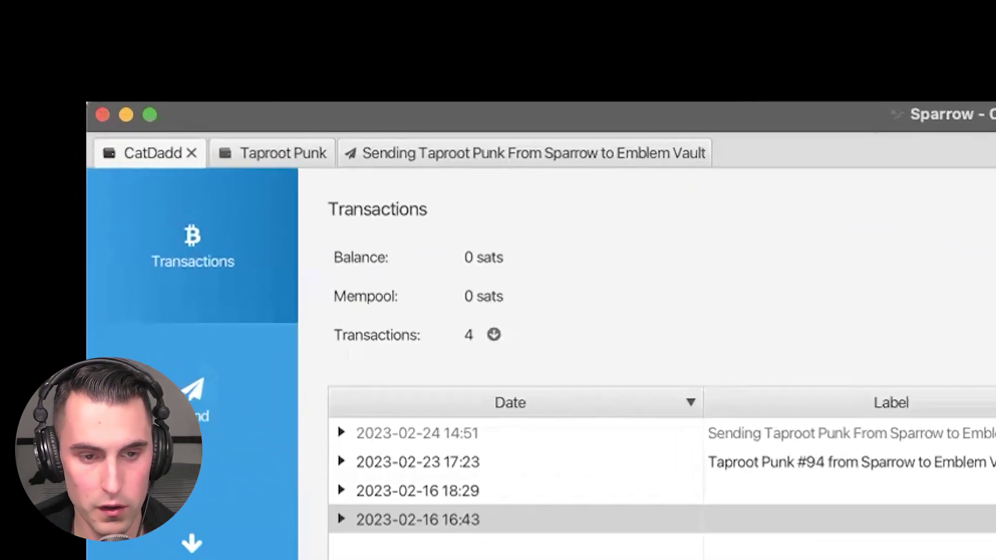
Start a Sparrow wallet import set to 12 mnemonic words and paste the vault's phrase.
{"action": "left_click", "coordinate": [72, 8]}
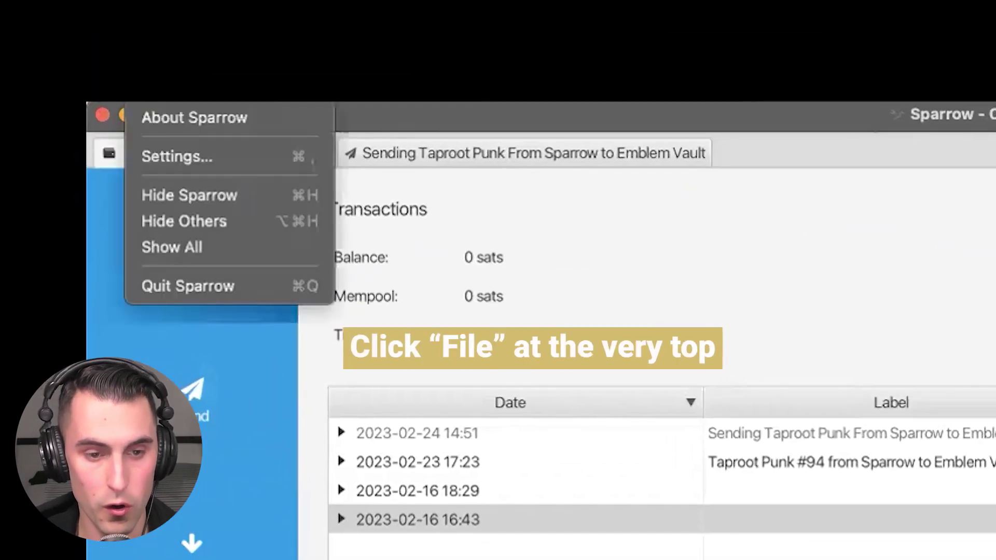
{"action": "mouse_move", "coordinate": [111, 8]}
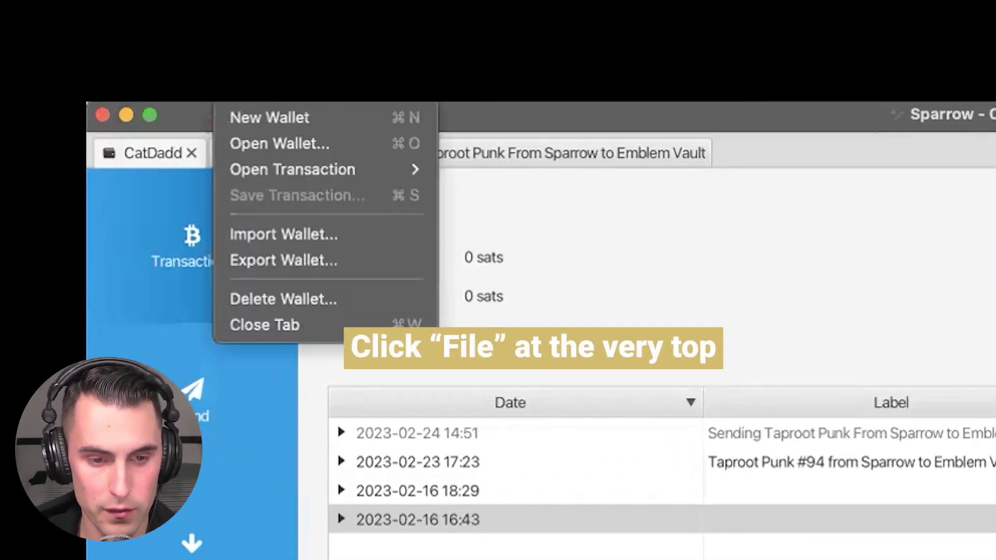
{"action": "left_click", "coordinate": [326, 236]}
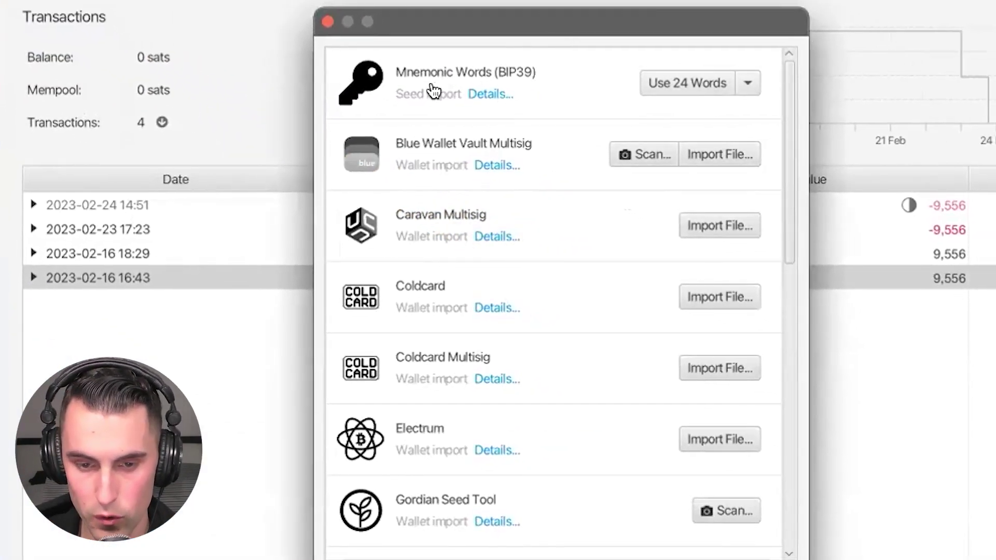
{"action": "left_click", "coordinate": [748, 84]}
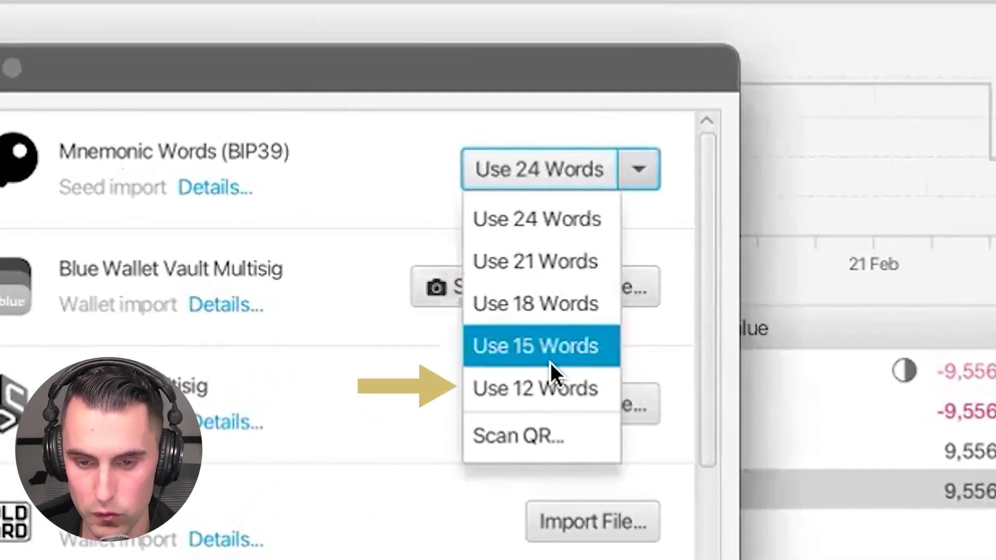
{"action": "left_click", "coordinate": [549, 387]}
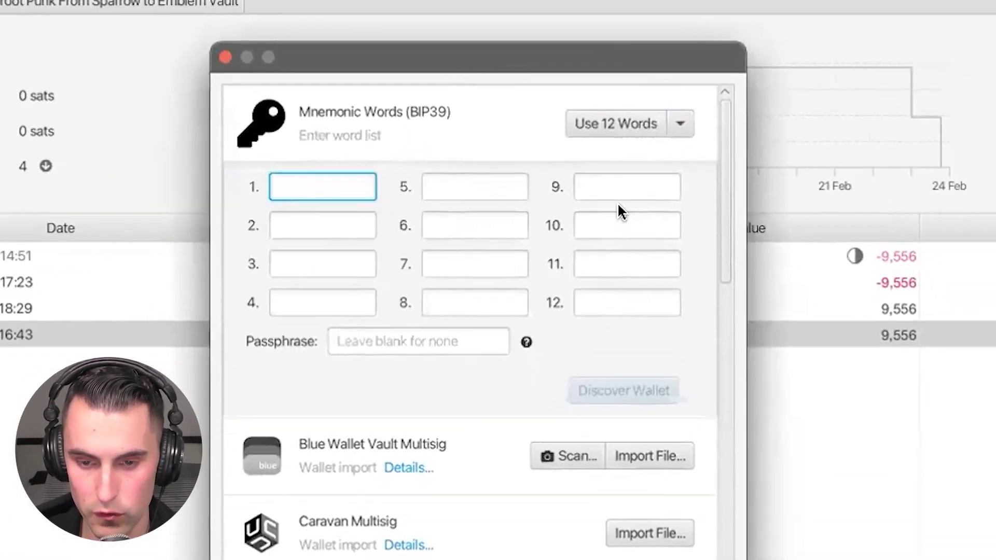
{"action": "key", "text": "super+v"}
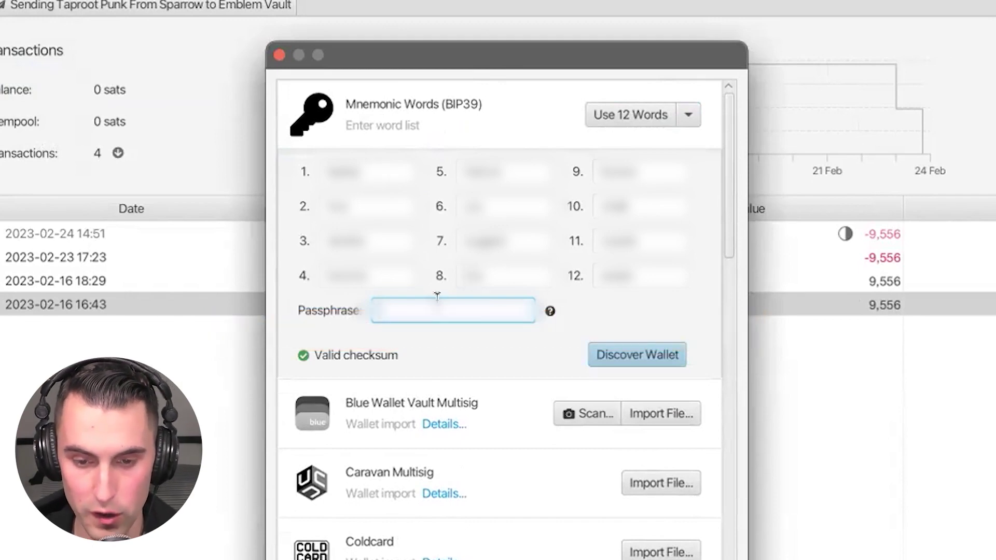
Enter the wallet passphrase and discover the wallet once the checksum shows valid.
{"action": "type", "text": "passphrase"}
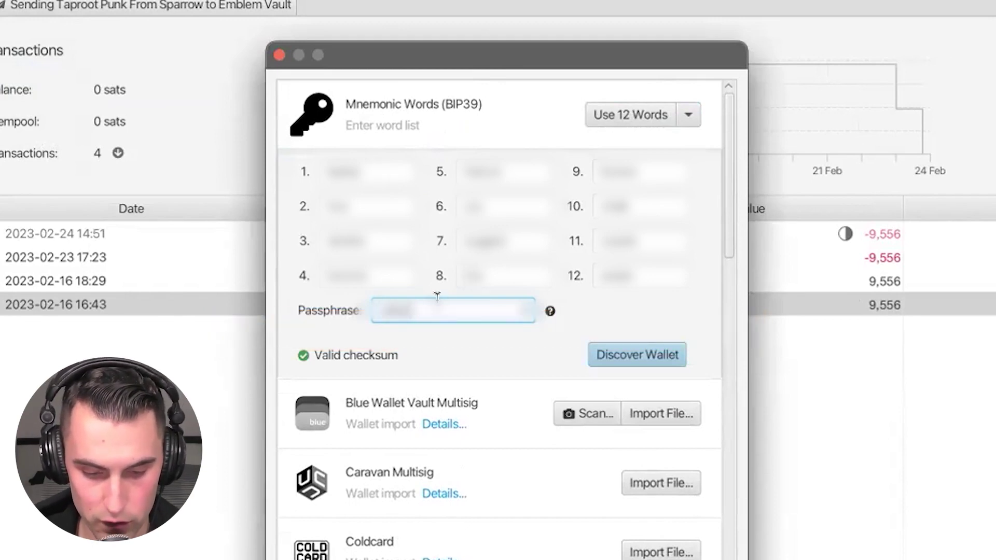
{"action": "type", "text": "passphrase"}
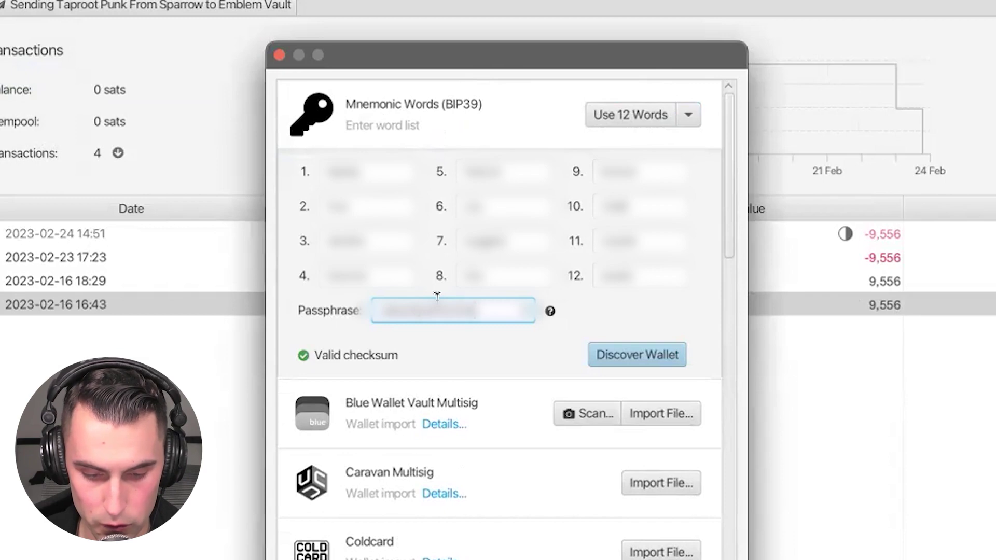
{"action": "type", "text": "passphrase"}
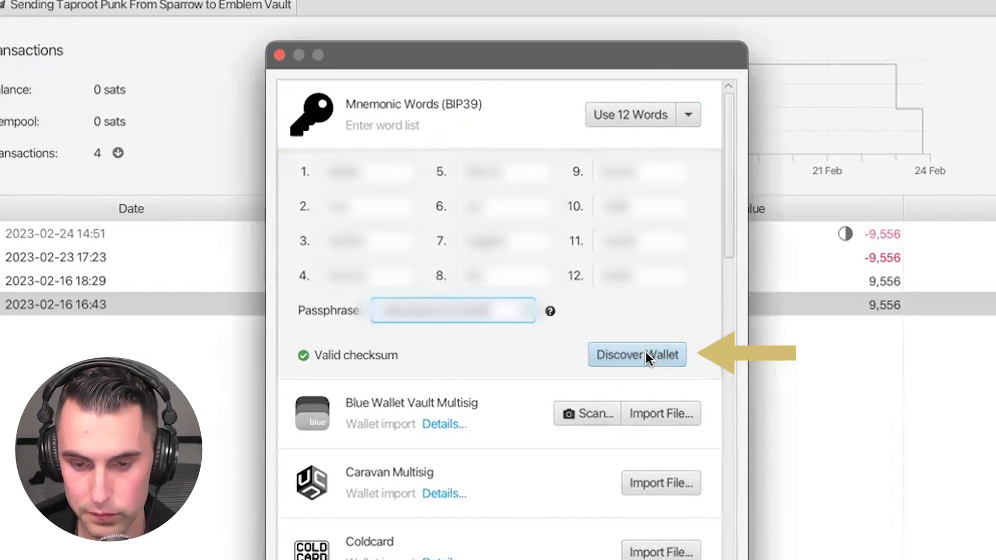
{"action": "left_click", "coordinate": [646, 353]}
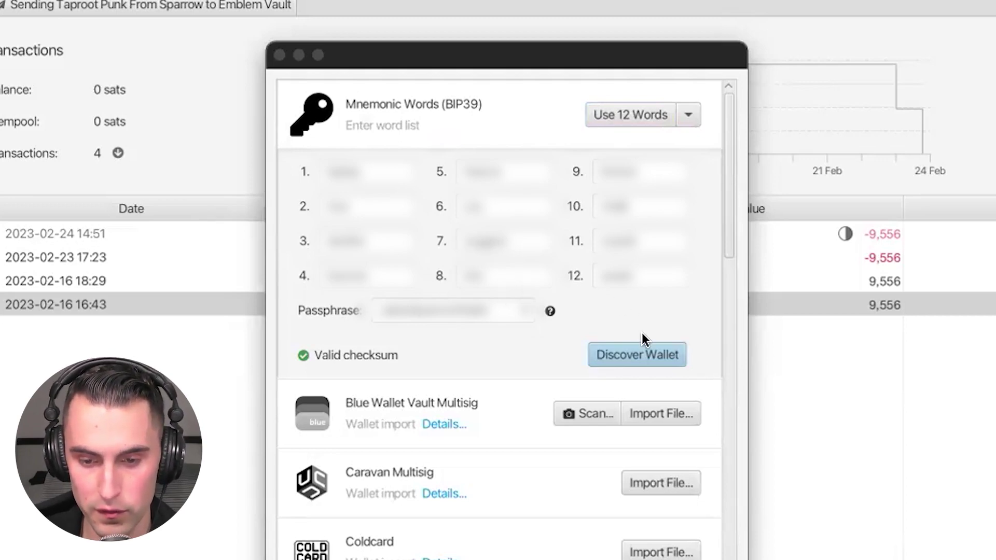
{"action": "left_click", "coordinate": [625, 363]}
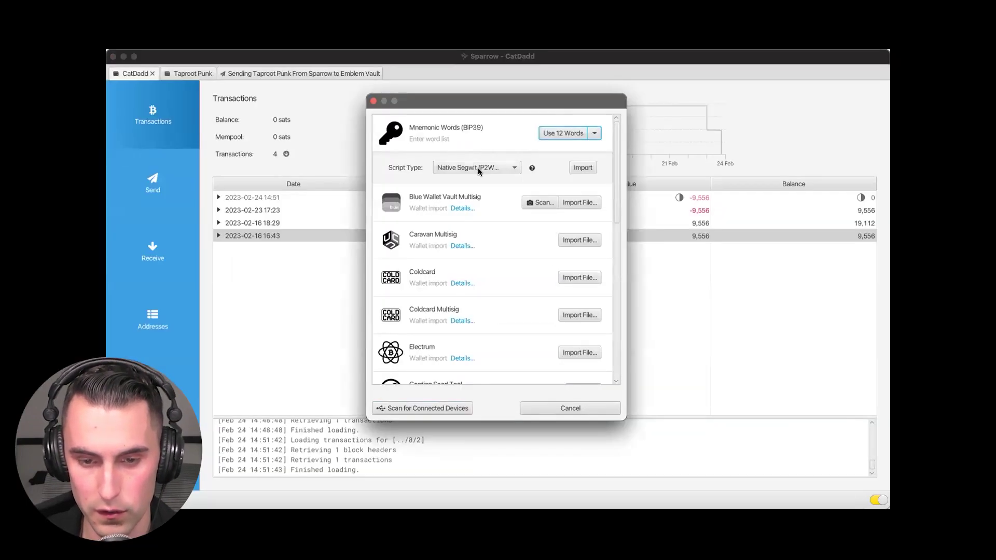
Import the wallet with the Taproot (P2TR) script type as Taproot Punk #57.
{"action": "left_click", "coordinate": [477, 167]}
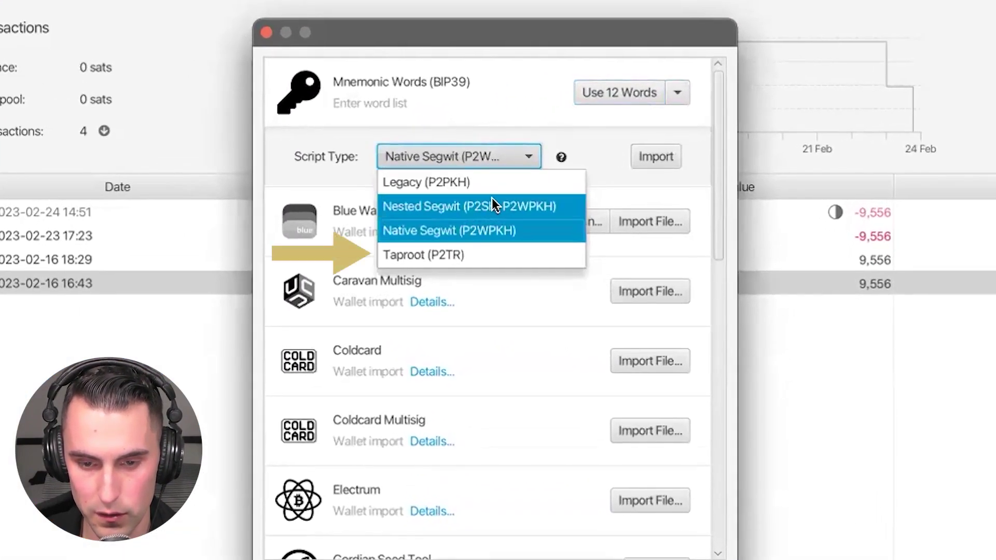
{"action": "left_click", "coordinate": [479, 248]}
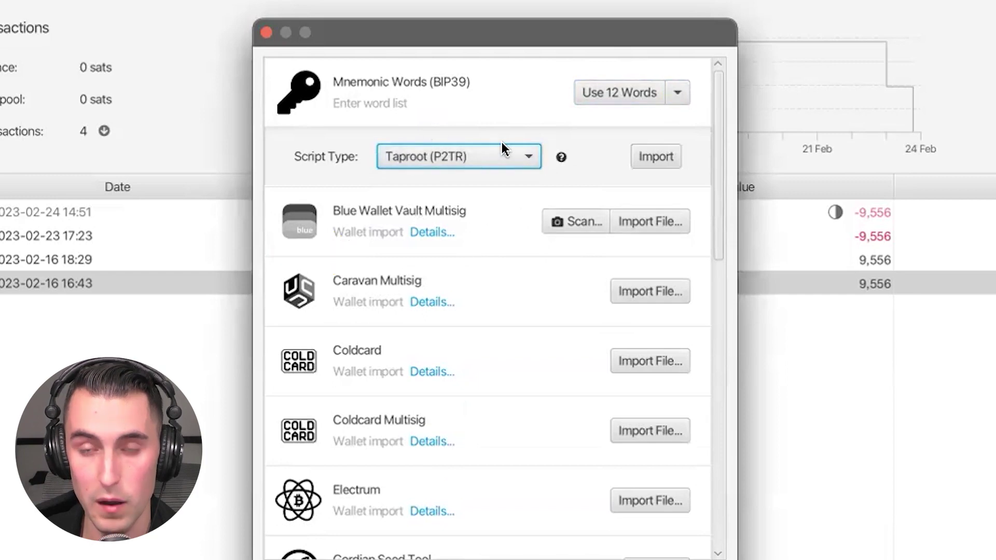
{"action": "left_click", "coordinate": [640, 155]}
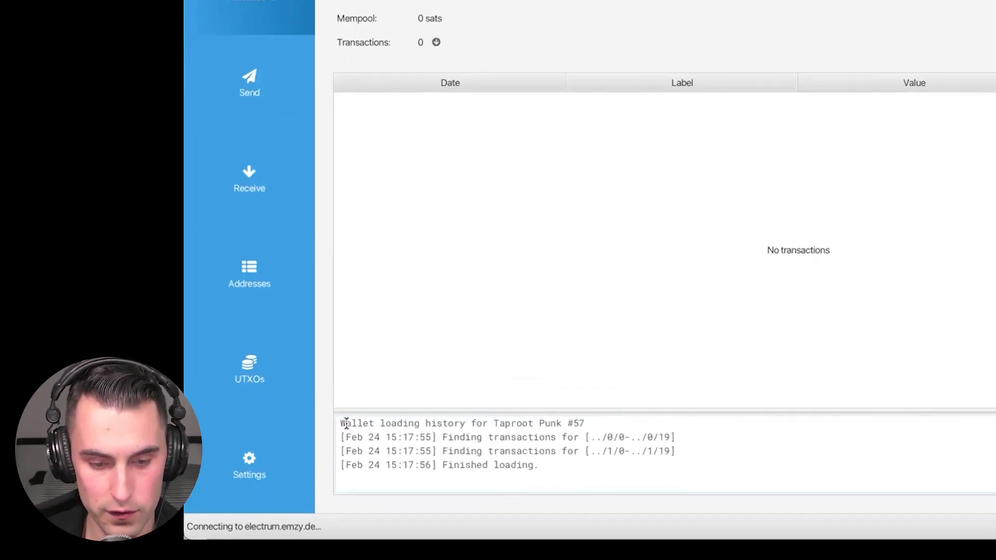
{"action": "left_click_drag", "start_coordinate": [338, 458], "coordinate": [607, 488]}
{"action": "left_click", "coordinate": [557, 496]}
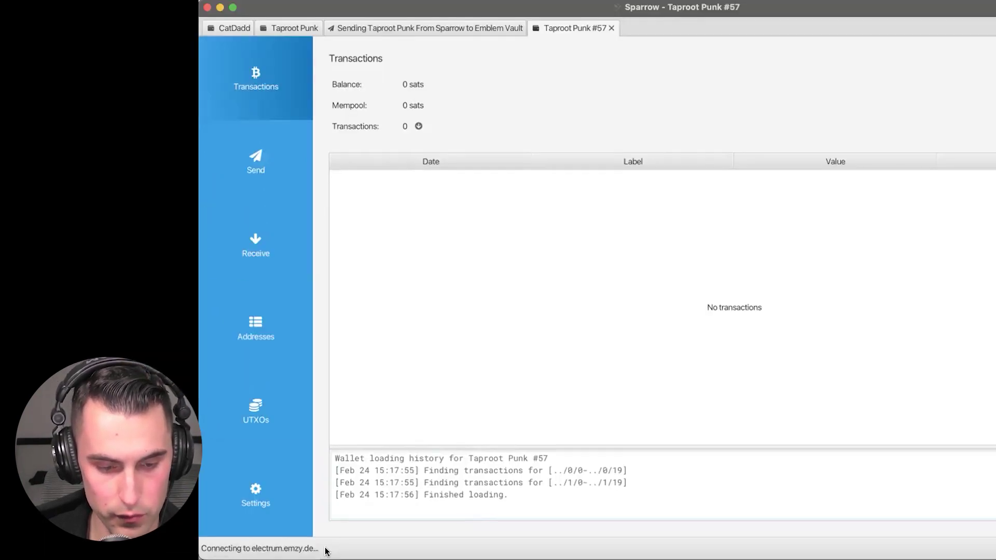
Check the new wallet's UTXOs and Transactions, confirming 0 sats and no activity.
{"action": "left_click", "coordinate": [255, 415]}
{"action": "left_click", "coordinate": [241, 91]}
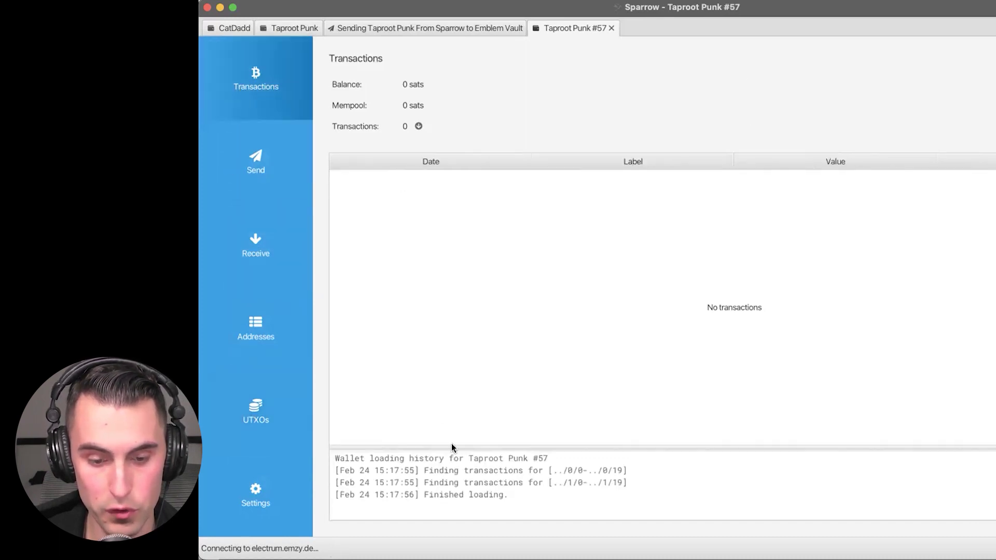
{"action": "left_click_drag", "start_coordinate": [503, 492], "coordinate": [349, 458]}
{"action": "left_click", "coordinate": [471, 268]}
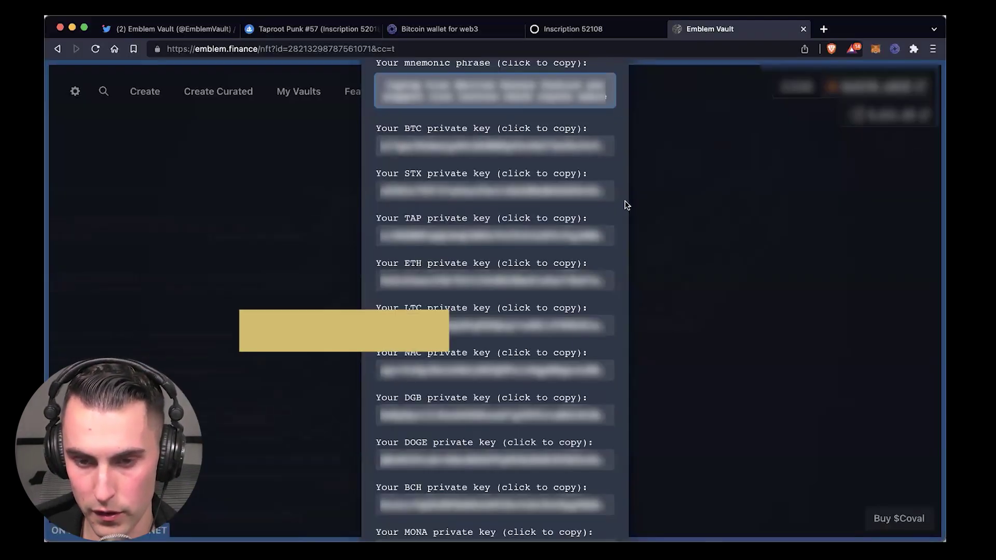
{"action": "left_click", "coordinate": [605, 96]}
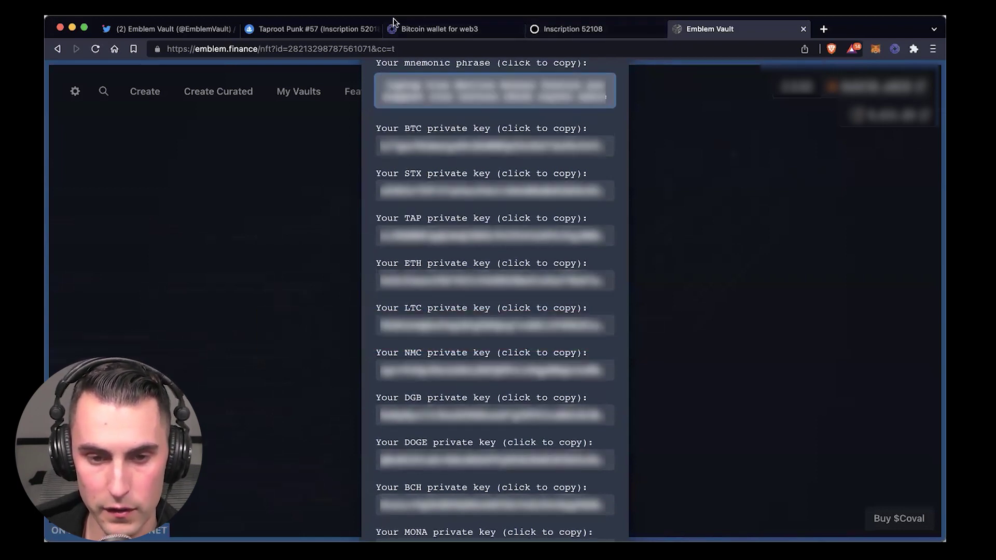
{"action": "left_click", "coordinate": [456, 29]}
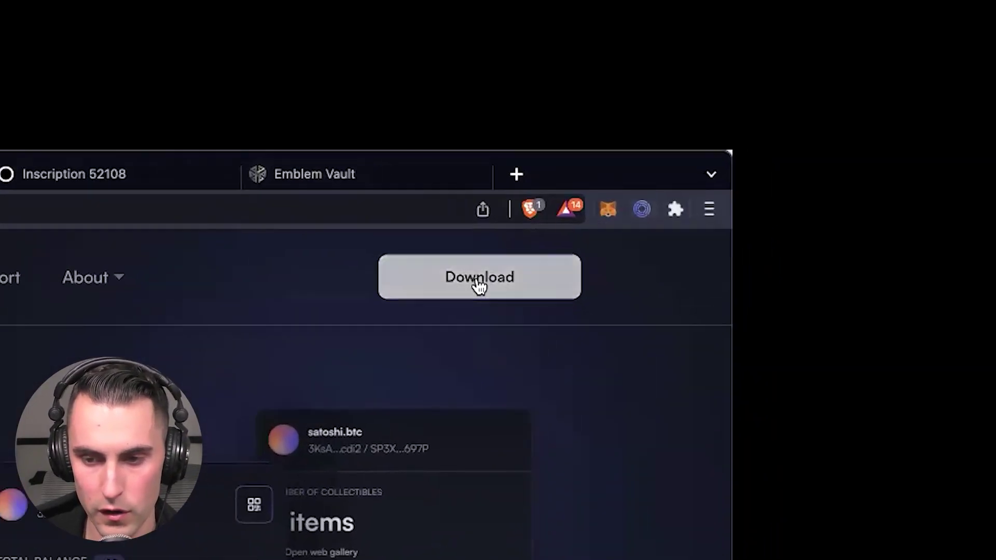
Install the Xverse Wallet Chrome extension from its download page and launch its onboarding screen.
{"action": "left_click", "coordinate": [478, 284]}
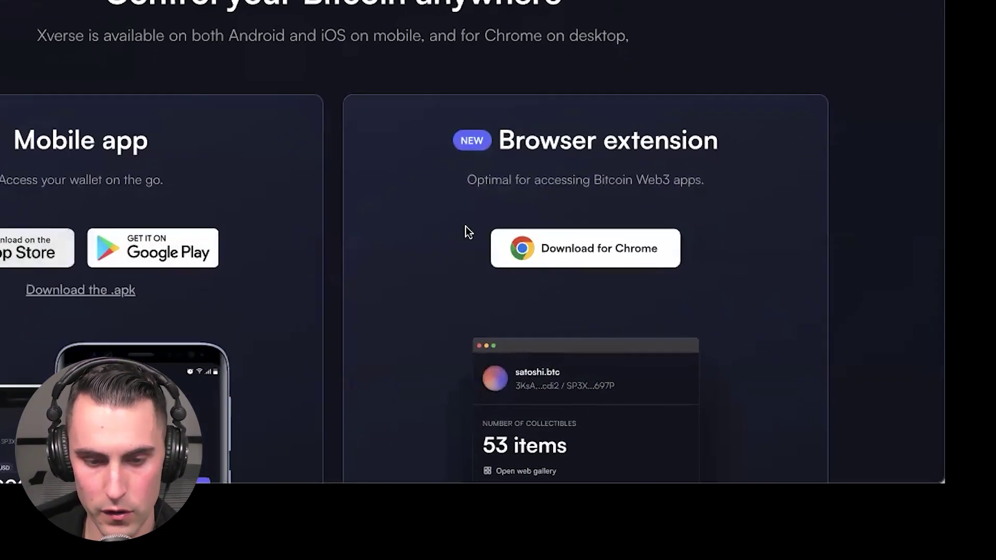
{"action": "left_click", "coordinate": [582, 246]}
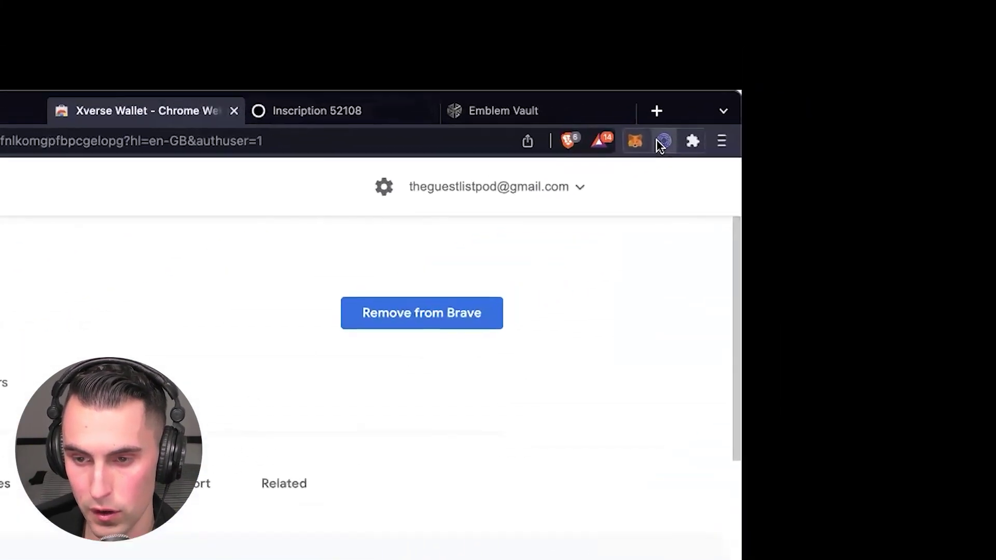
{"action": "left_click", "coordinate": [895, 49]}
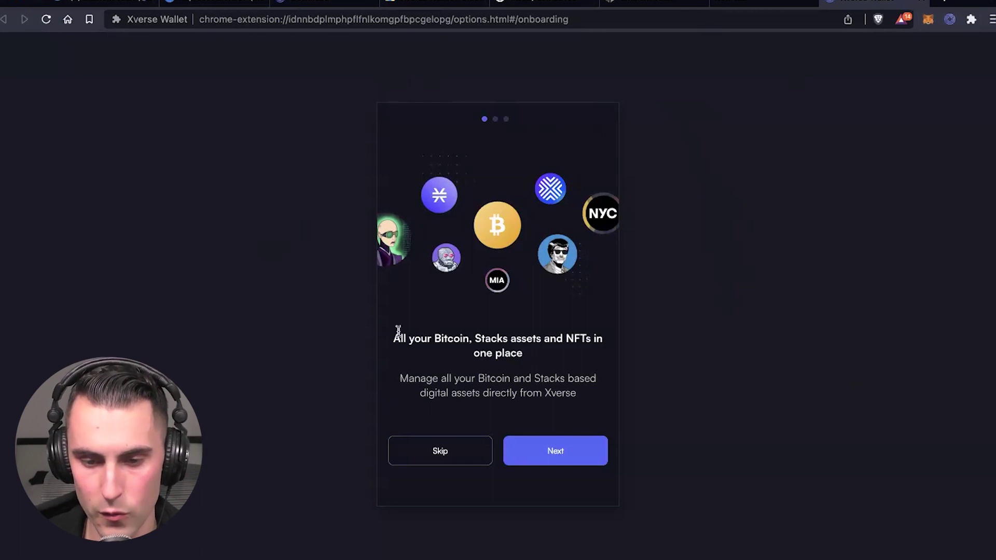
Skip the intro slides and restore the wallet by pasting the vault's 12-word seed phrase.
{"action": "left_click", "coordinate": [570, 452]}
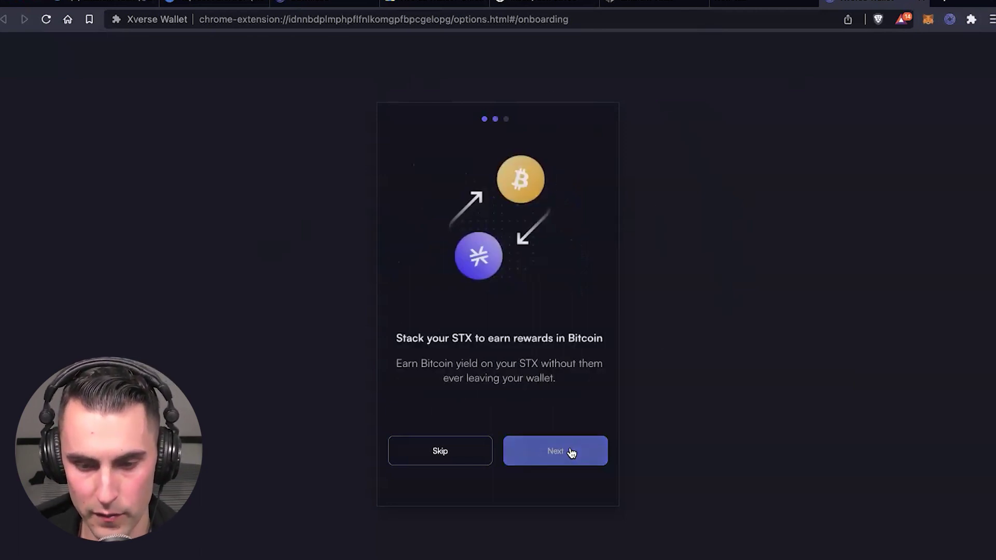
{"action": "left_click", "coordinate": [570, 452]}
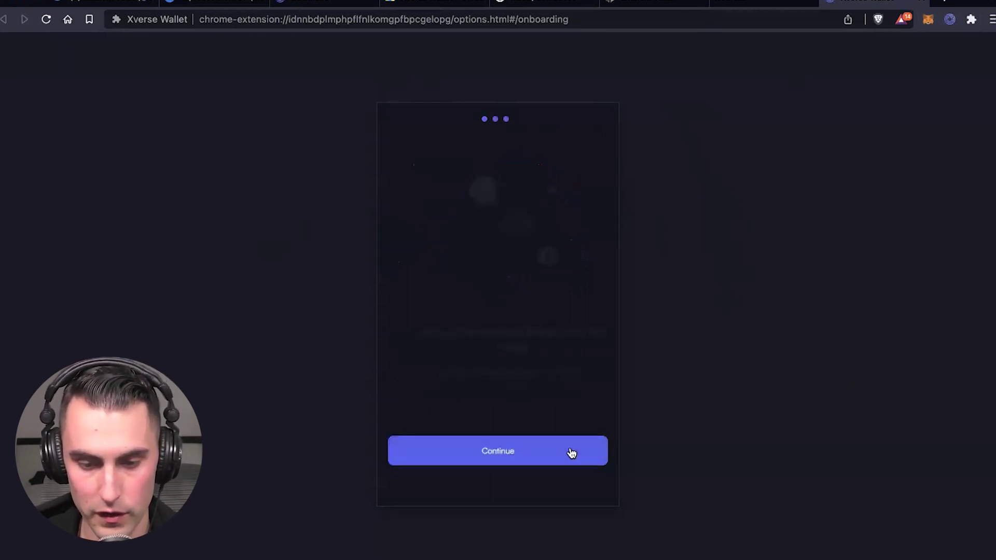
{"action": "left_click", "coordinate": [533, 456]}
{"action": "left_click", "coordinate": [498, 251]}
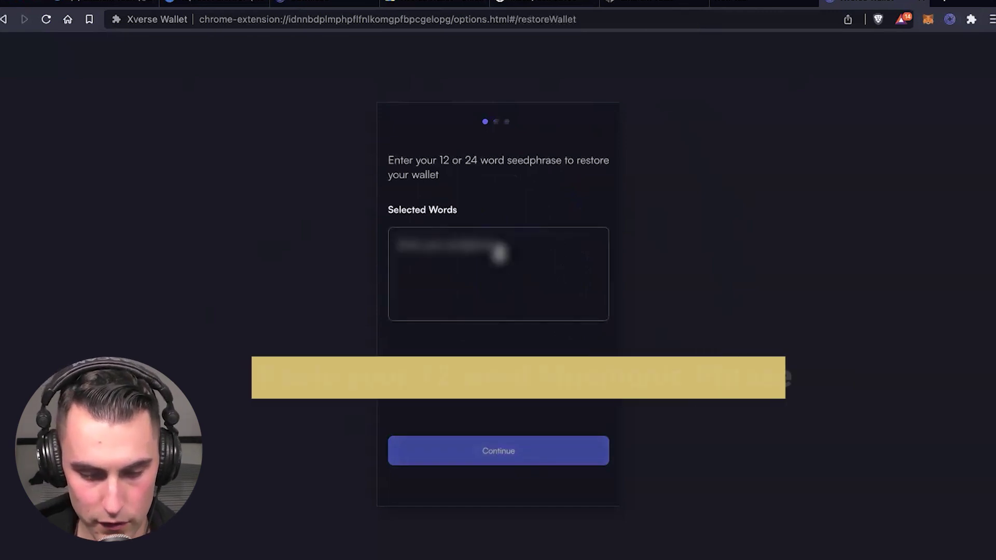
{"action": "key", "text": "super+v"}
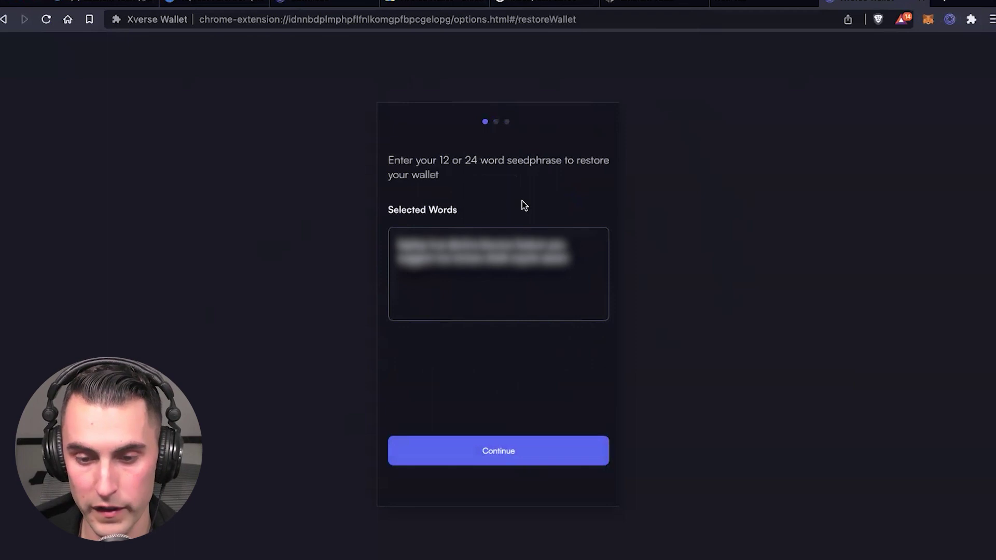
{"action": "left_click", "coordinate": [499, 452]}
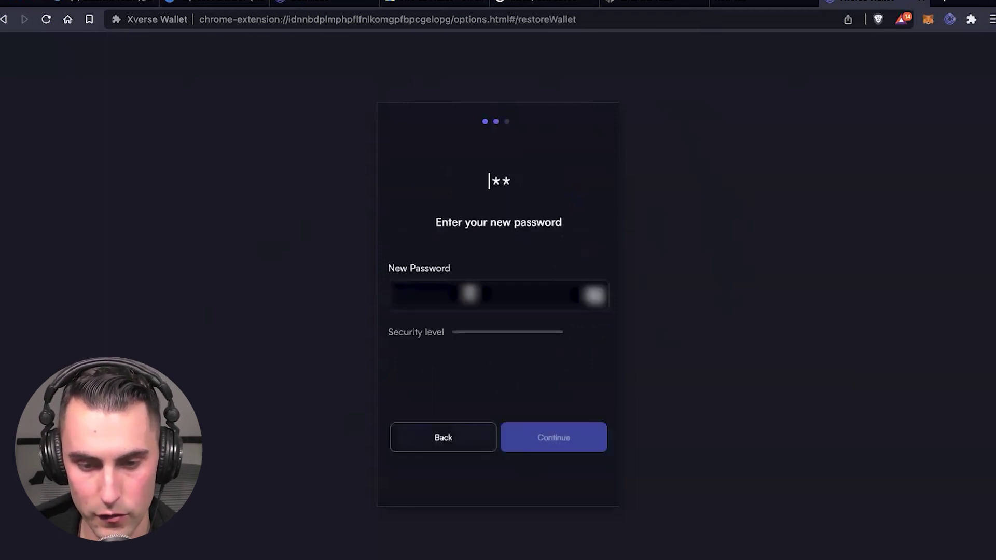
Enter a new wallet password and type it again to confirm.
{"action": "left_click", "coordinate": [469, 293]}
{"action": "type", "text": "****"}
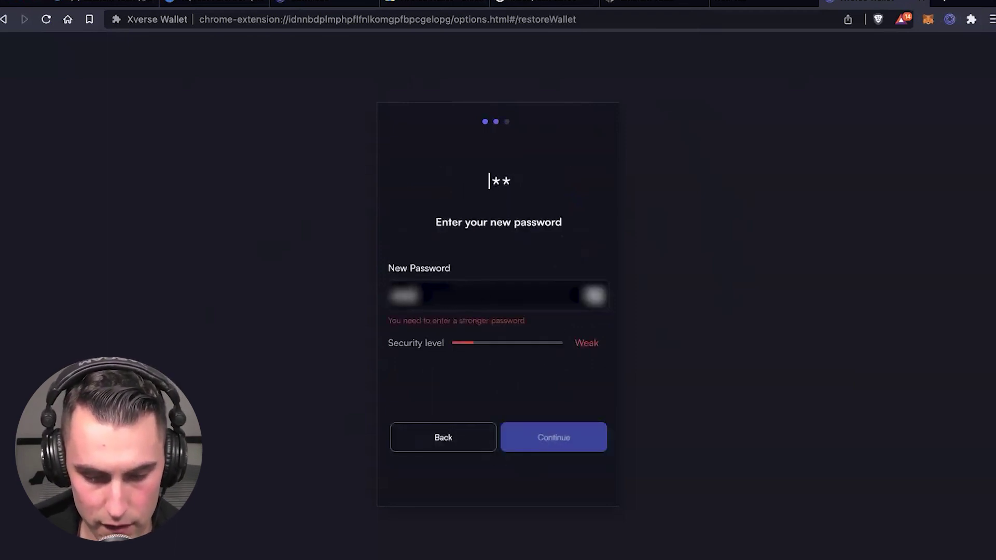
{"action": "type", "text": "*****"}
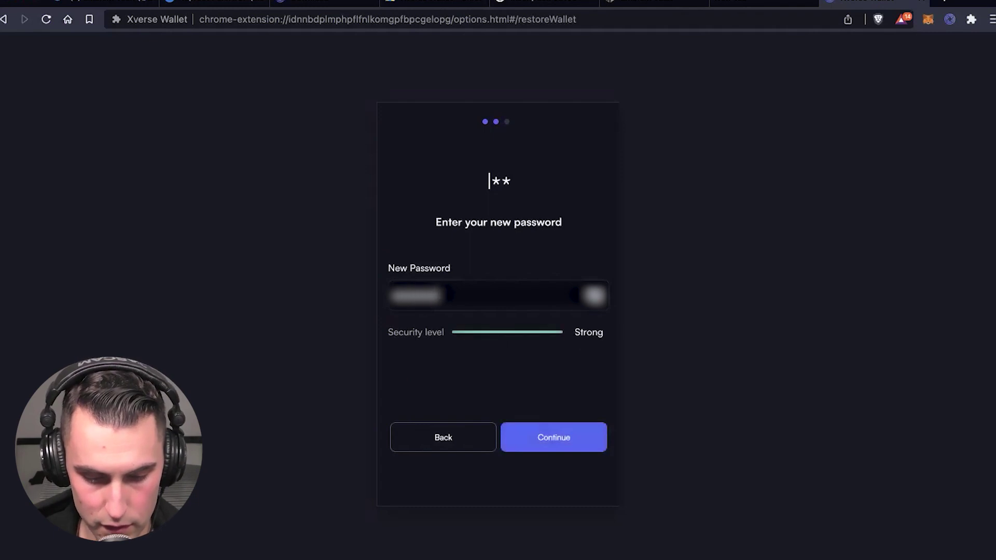
{"action": "type", "text": "***"}
{"action": "left_click", "coordinate": [545, 438]}
{"action": "type", "text": "*"}
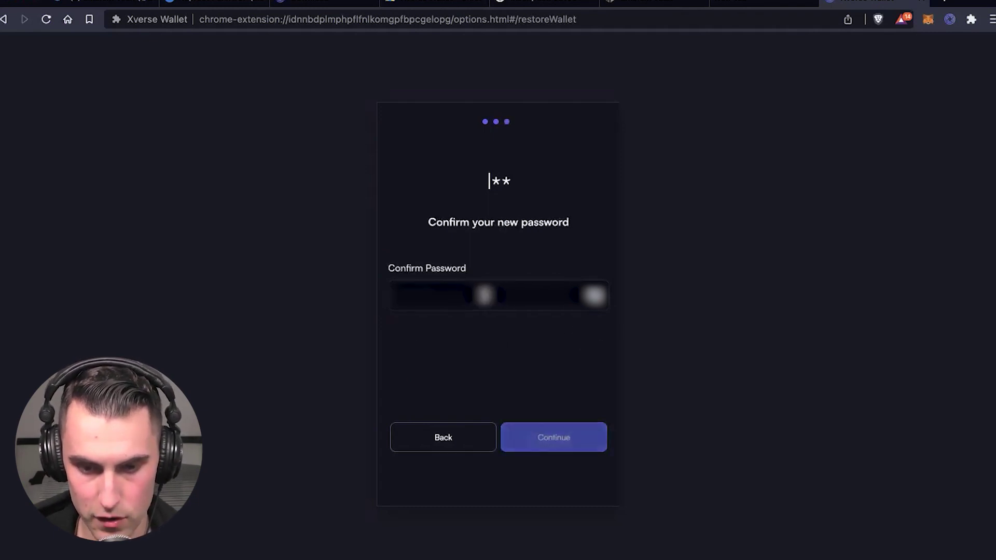
{"action": "type", "text": "****"}
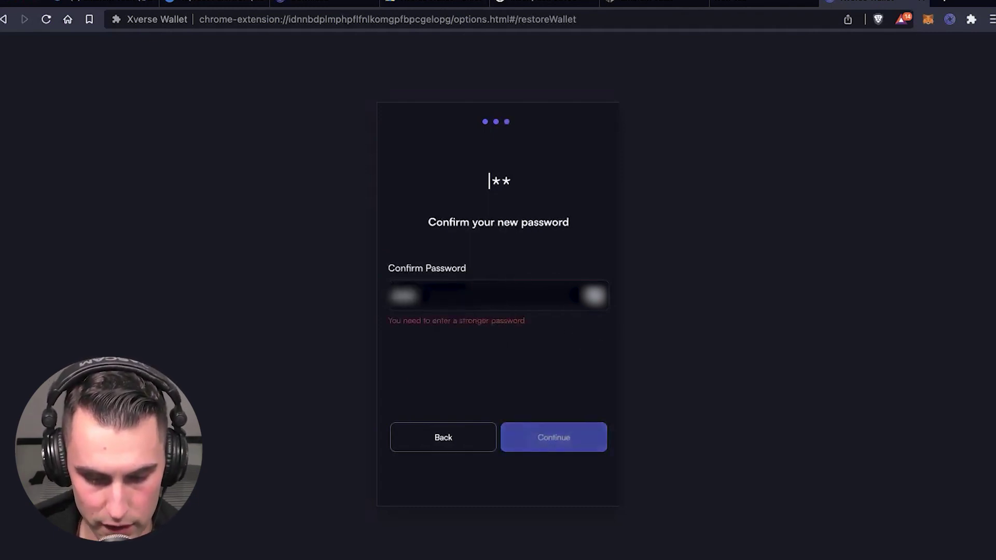
{"action": "type", "text": "*********"}
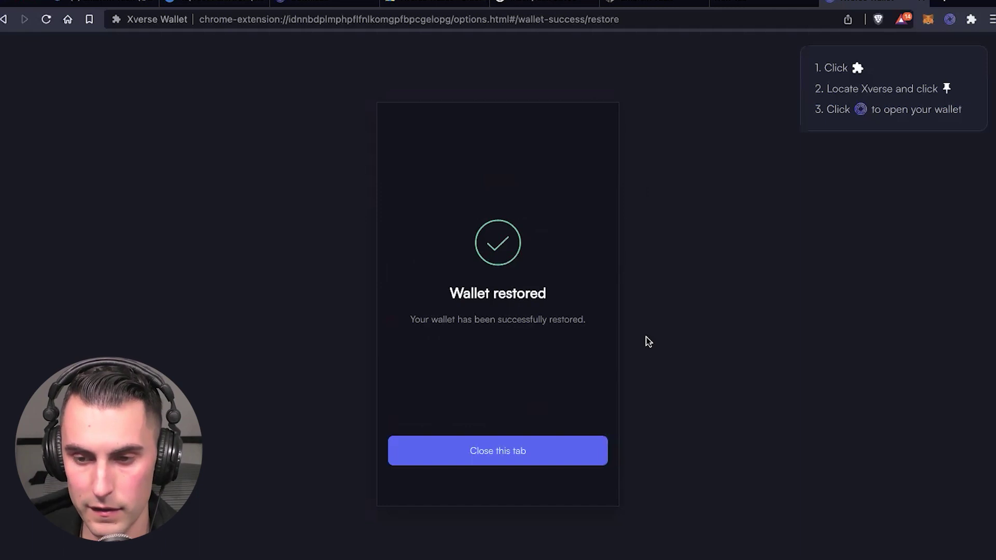
Open the restored Xverse wallet's Collectibles and activate Ordinals display.
{"action": "left_click", "coordinate": [541, 451]}
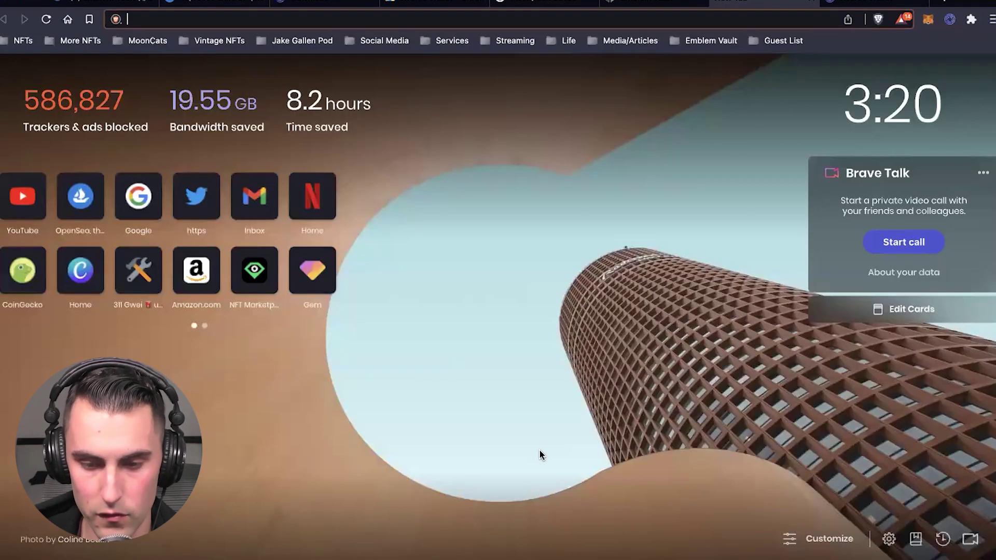
{"action": "left_click", "coordinate": [948, 20]}
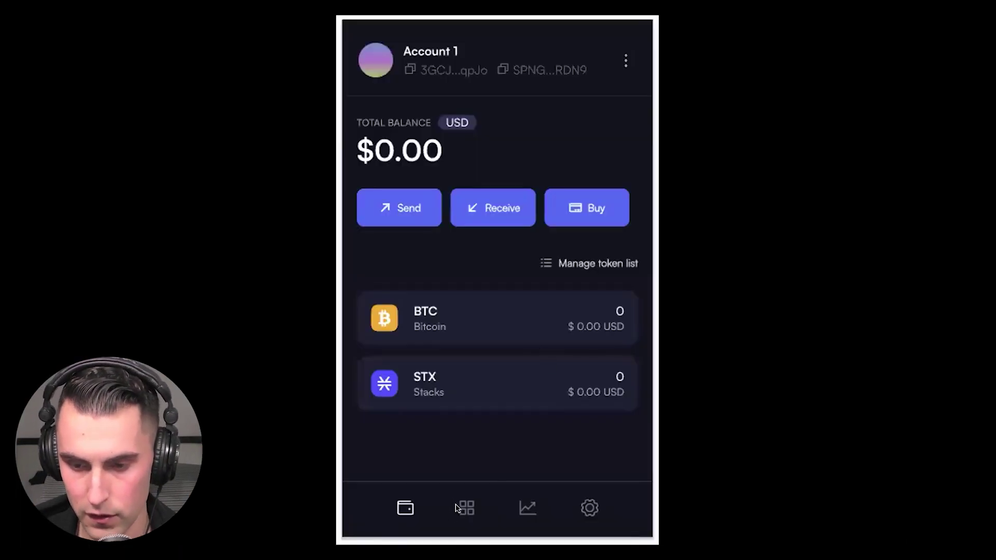
{"action": "left_click", "coordinate": [460, 508]}
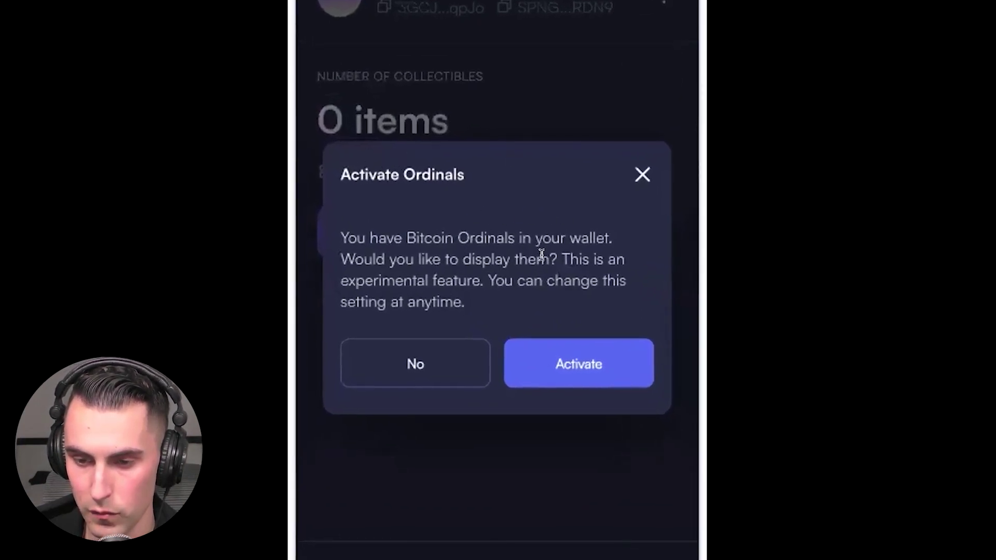
{"action": "left_click", "coordinate": [573, 362]}
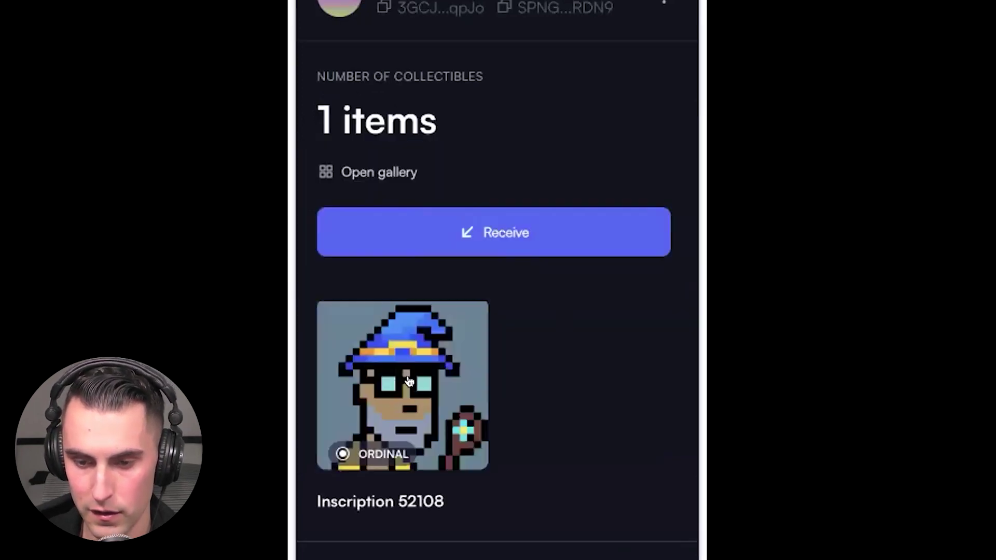
Open Inscription 52108's detail page and dismiss the transfers-coming-soon notice from Send.
{"action": "left_click", "coordinate": [410, 381]}
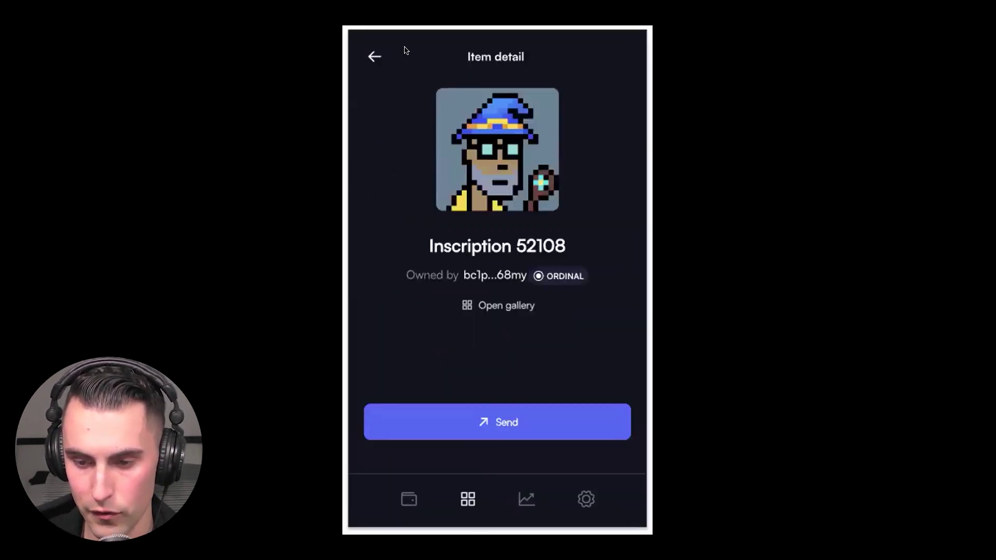
{"action": "left_click", "coordinate": [517, 426]}
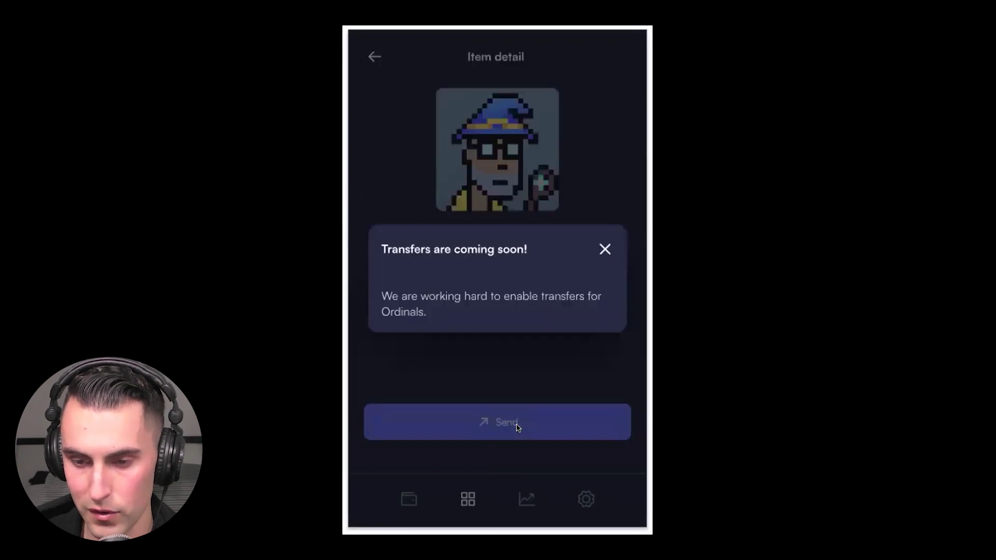
{"action": "left_click", "coordinate": [603, 248]}
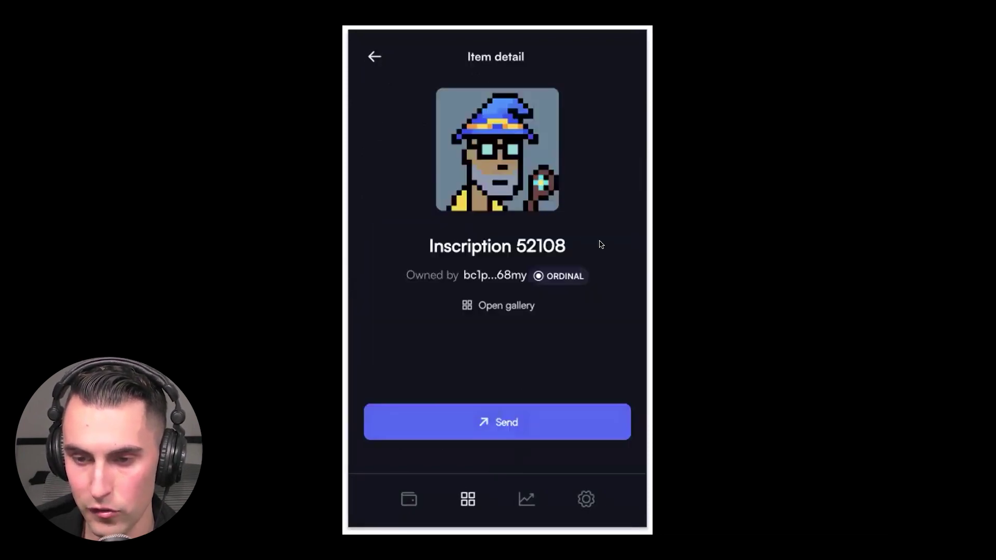